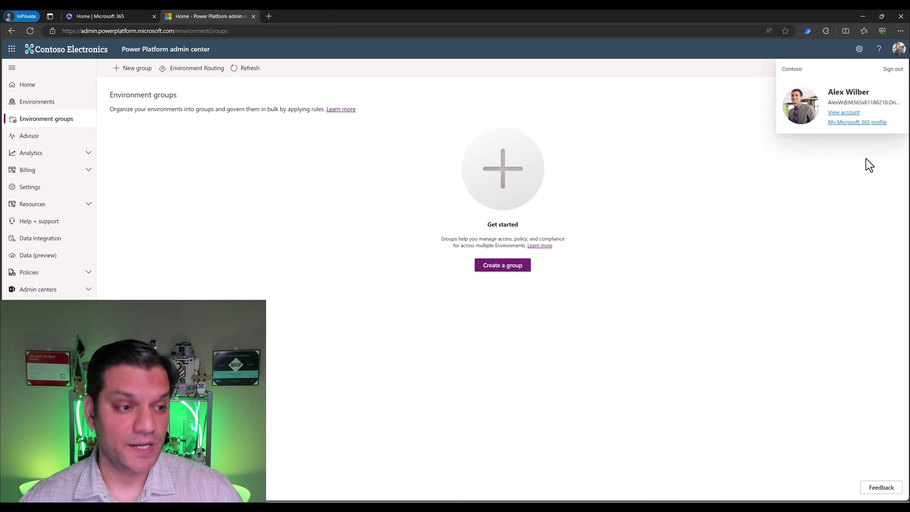
# Step: Create an environment group named HR with the description "Environments that belong to the HR department"
pyautogui.click(869, 165)
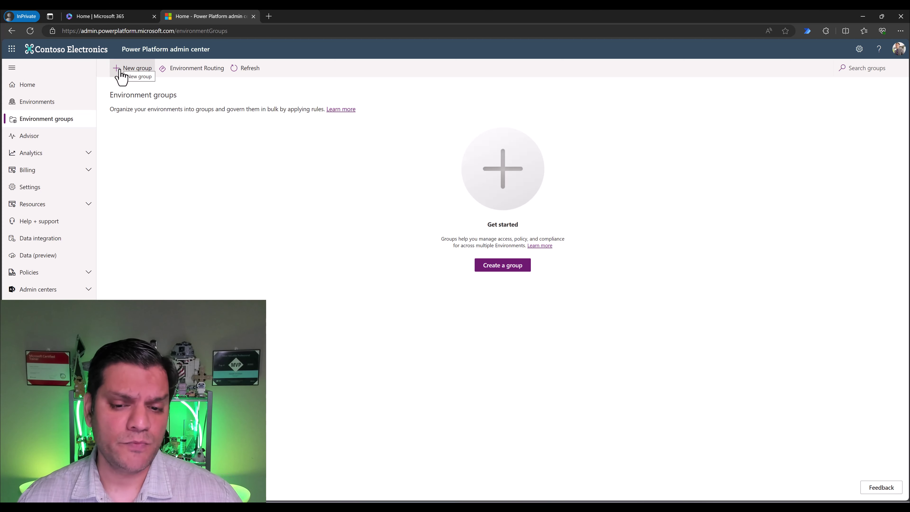
pyautogui.click(515, 278)
pyautogui.click(819, 111)
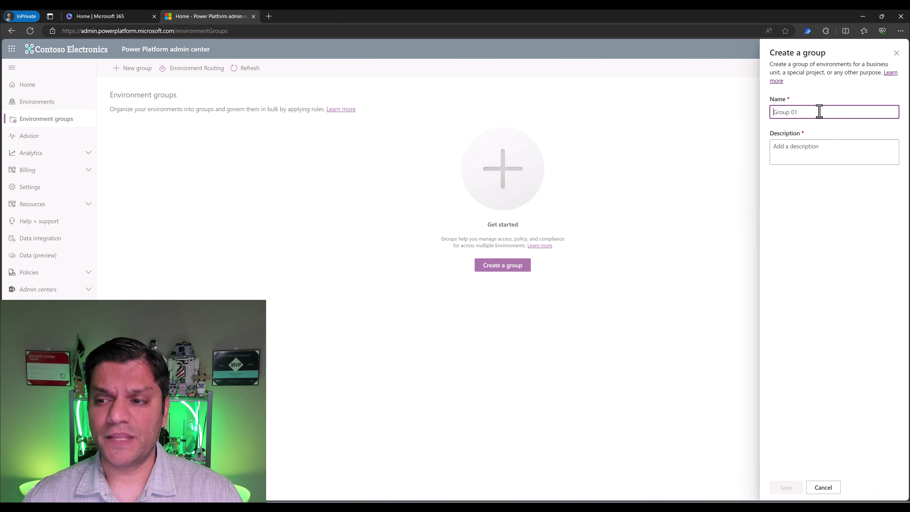
pyautogui.write('HR')
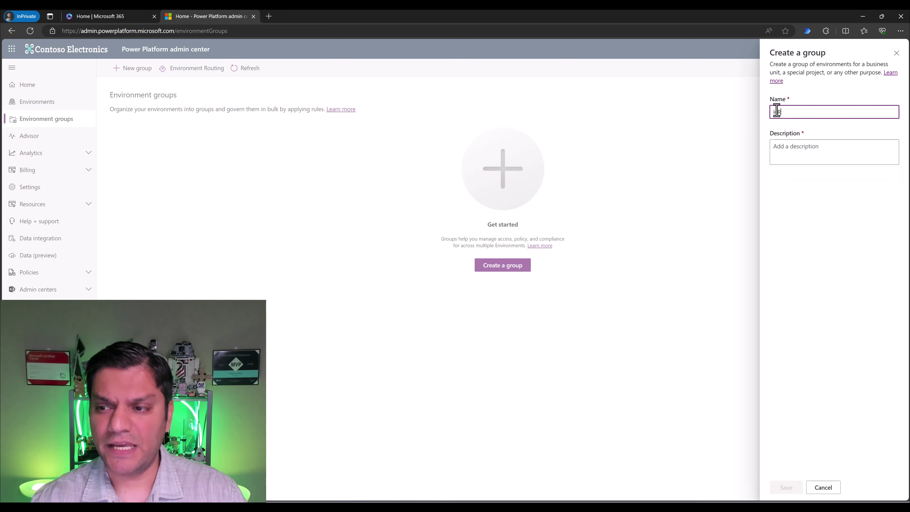
pyautogui.click(807, 147)
pyautogui.click(802, 197)
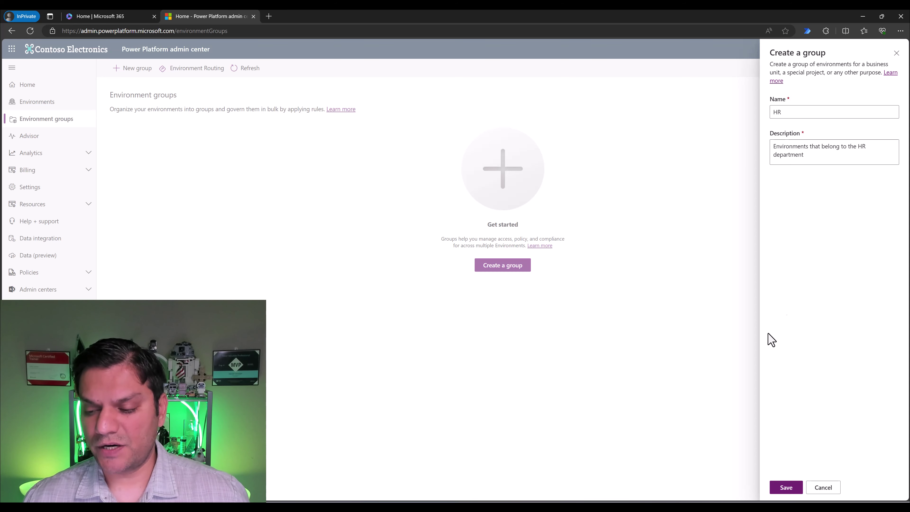
pyautogui.click(785, 487)
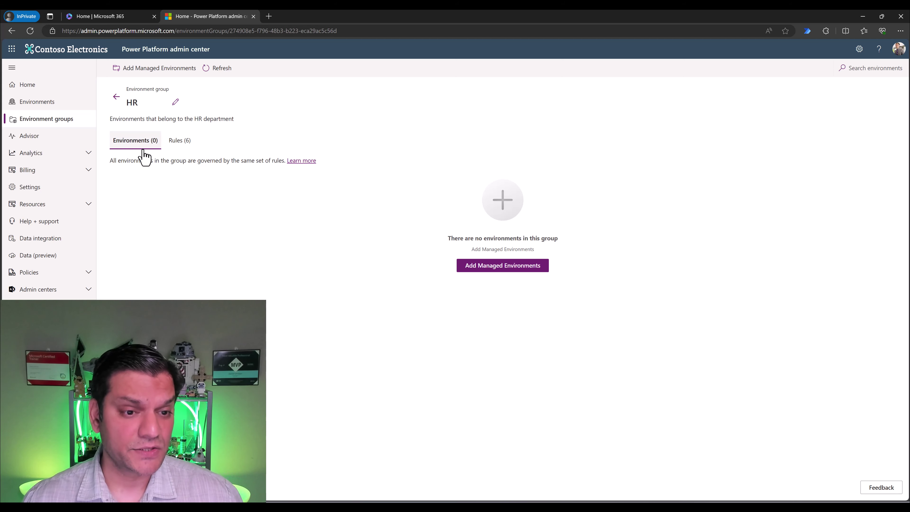
# Step: In the HR group's Sharing controls for Canvas apps rule, exclude sharing with security groups and enable the limit on total individuals
pyautogui.click(172, 150)
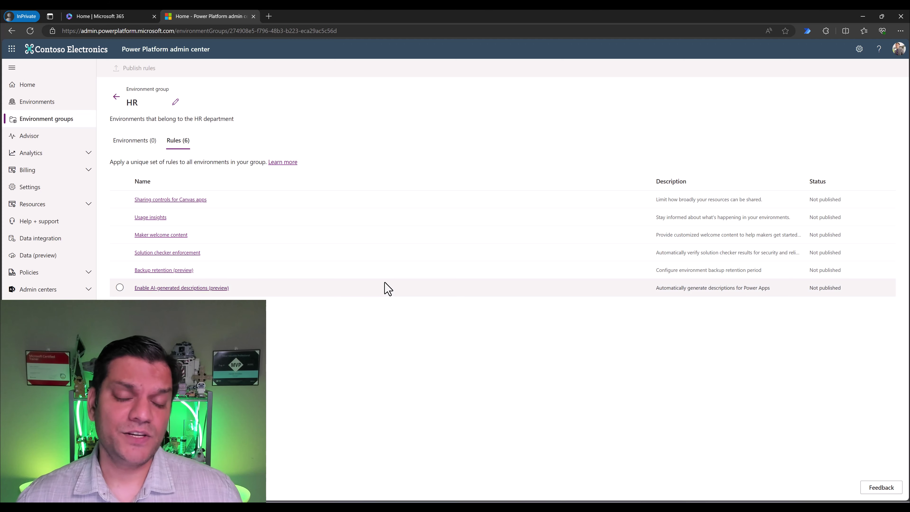
pyautogui.click(187, 200)
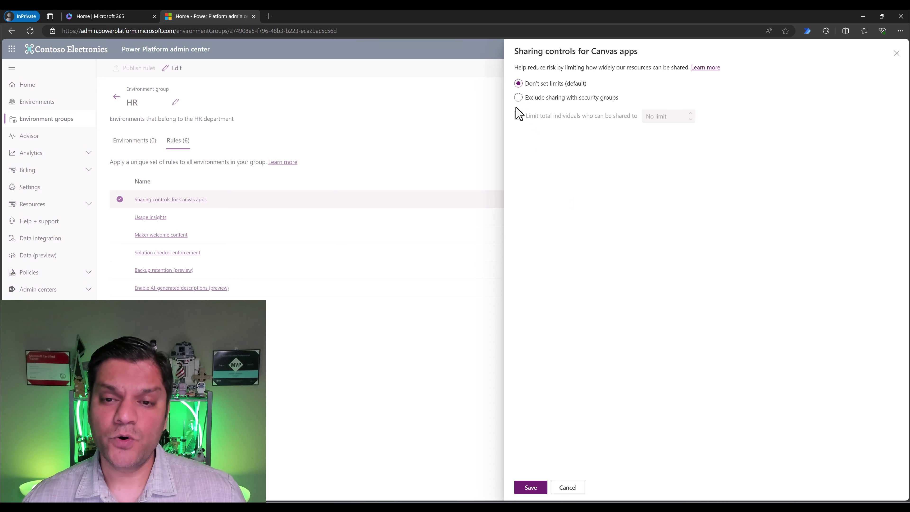
pyautogui.click(518, 98)
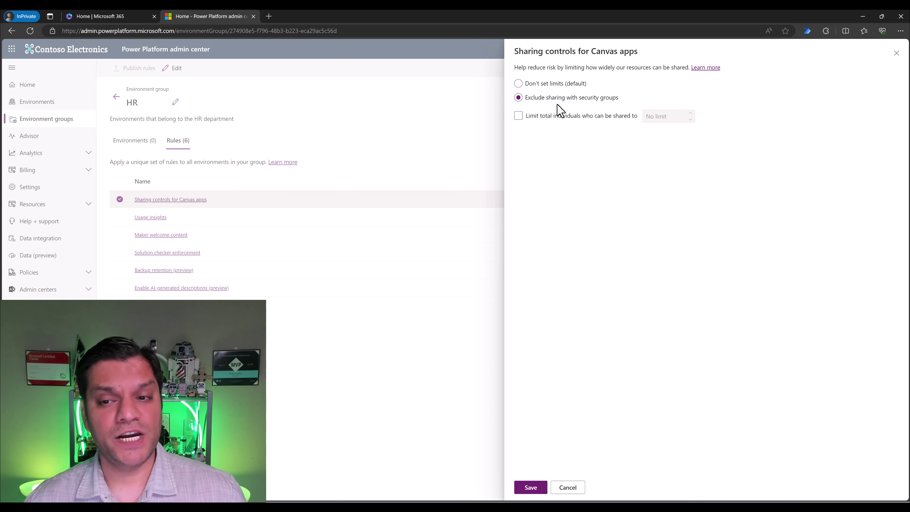
pyautogui.click(518, 115)
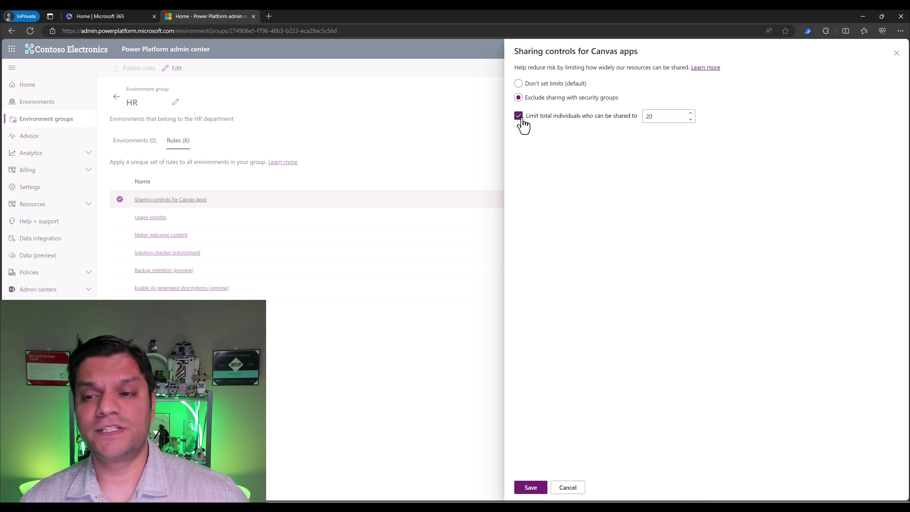
# Step: Try limits of 9 and 99 for the total individuals who can be shared to
pyautogui.doubleClick(665, 115)
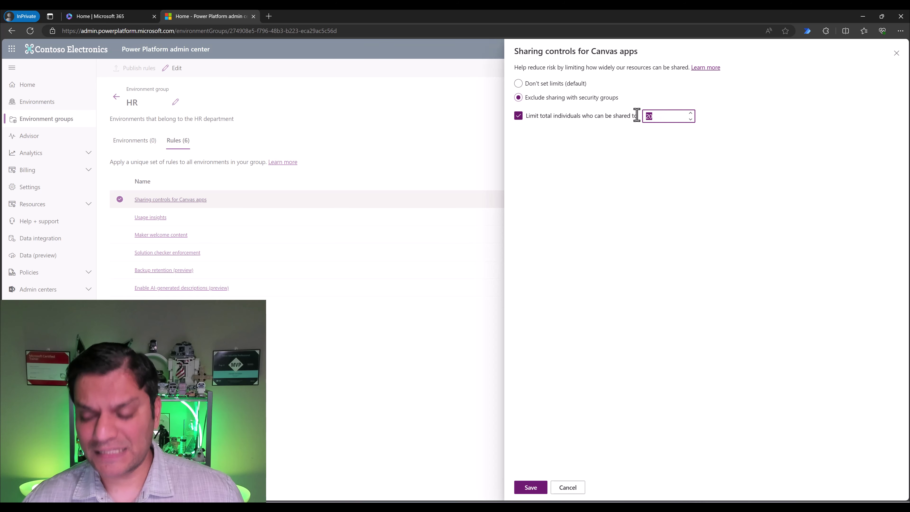
pyautogui.write('5')
pyautogui.press('BackSpace')
pyautogui.write('9')
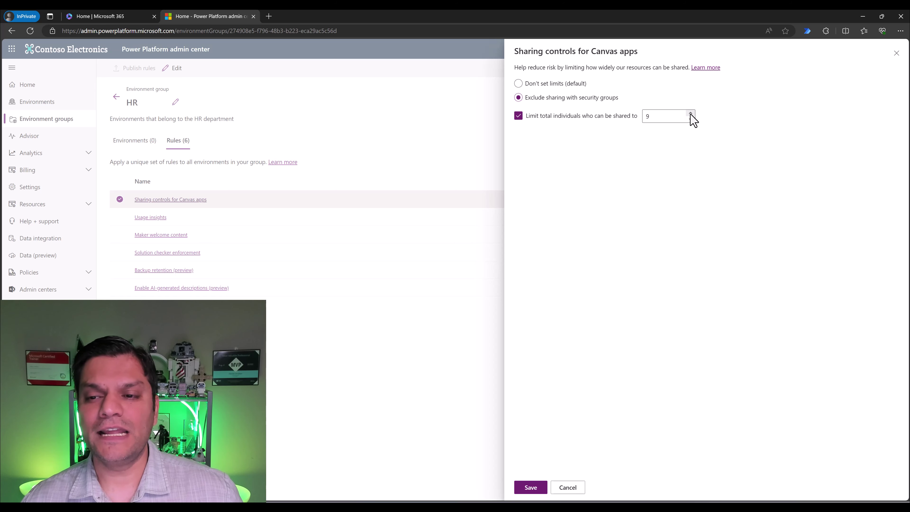
pyautogui.click(691, 114)
pyautogui.moveTo(674, 116); pyautogui.dragTo(634, 112)
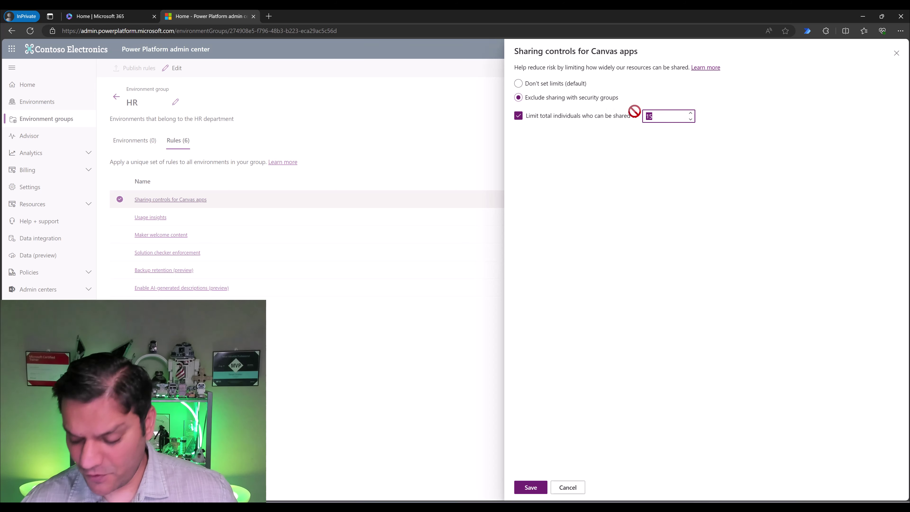
pyautogui.write('99')
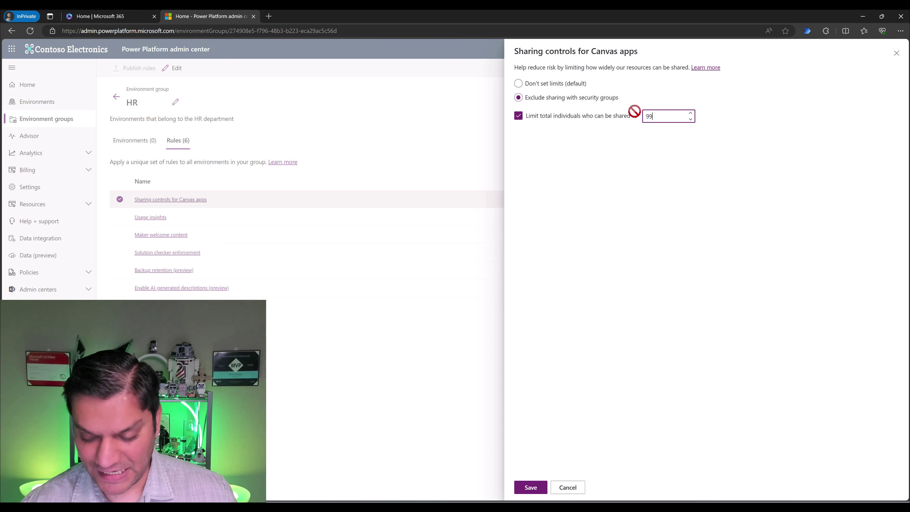
pyautogui.press('BackSpace')
pyautogui.press('BackSpace')
pyautogui.write('99')
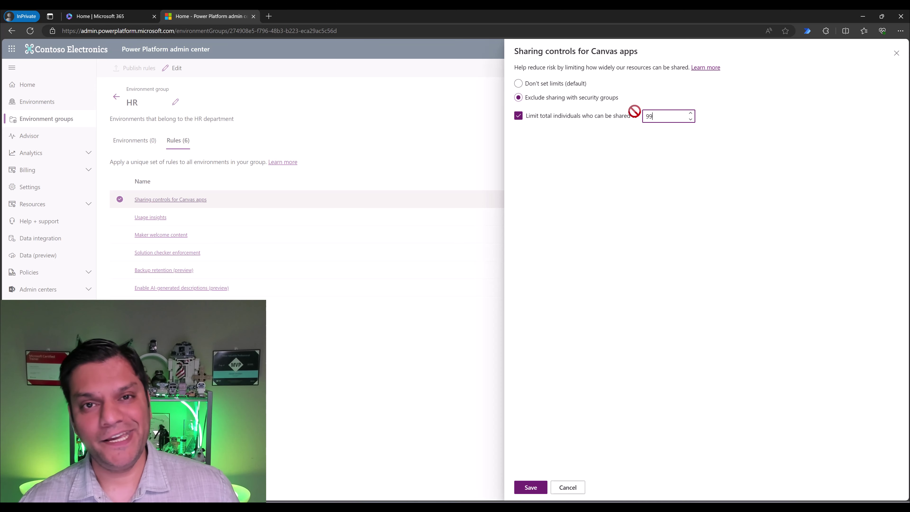
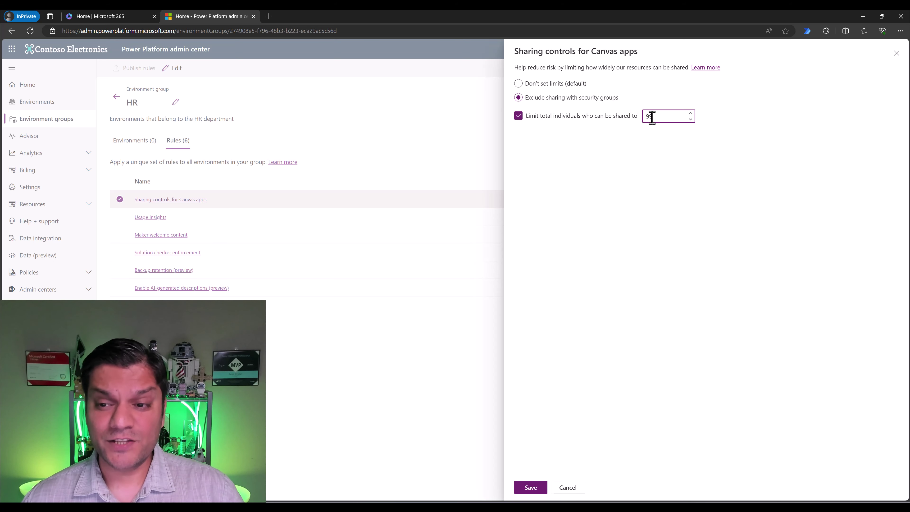
# Step: Limit the total individuals who can be shared to at 5 and save the Canvas apps sharing rule
pyautogui.doubleClick(645, 116)
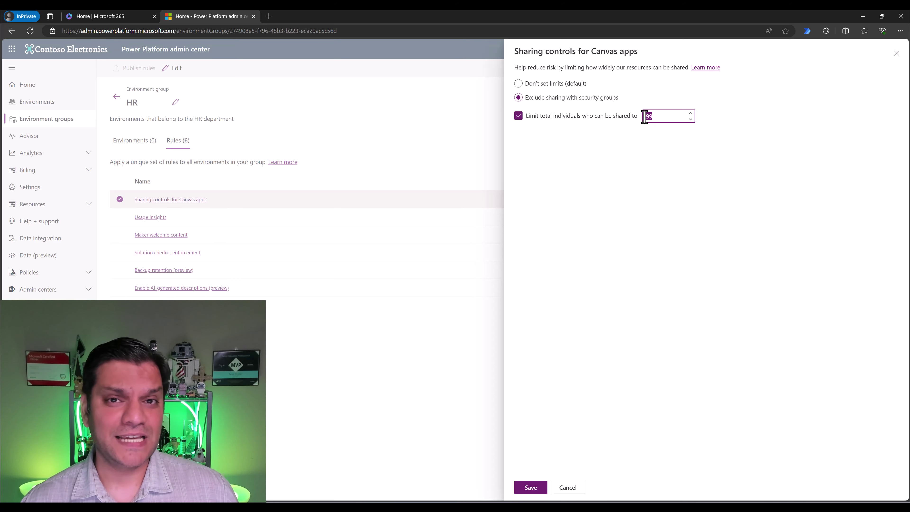
pyautogui.write('5')
pyautogui.click(643, 173)
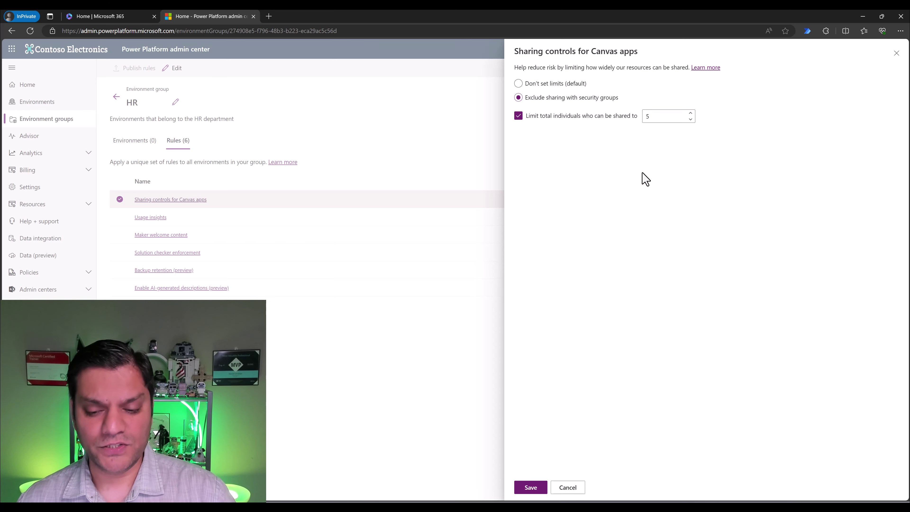
pyautogui.click(528, 490)
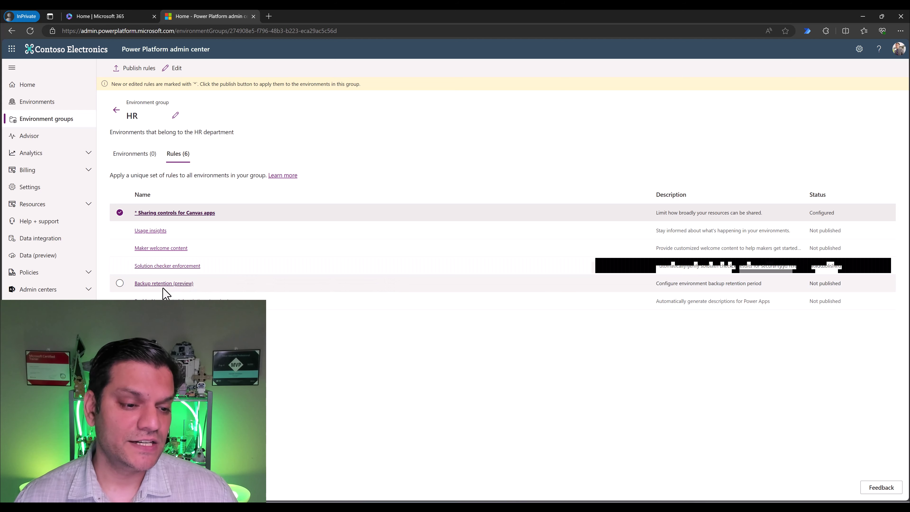
# Step: Save the Backup retention (preview) rule with the 7 Days (Default) duration and clear the rule selection
pyautogui.click(150, 284)
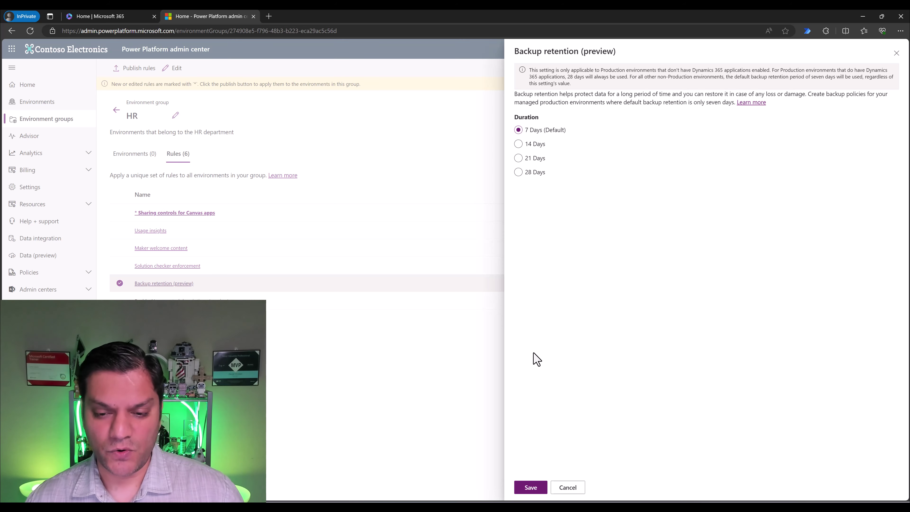
pyautogui.click(530, 488)
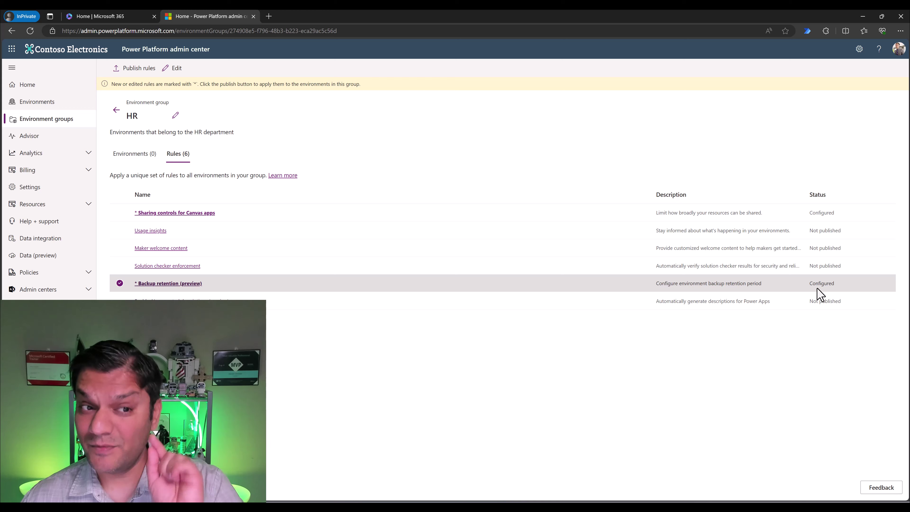
pyautogui.click(409, 328)
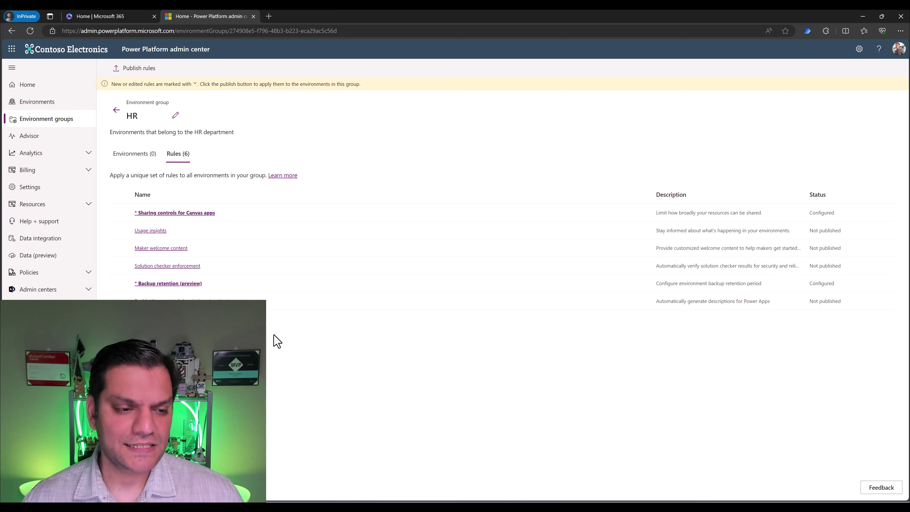
# Step: Copy the sample Markdown from the documentation linked in the Maker welcome content rule
pyautogui.click(159, 250)
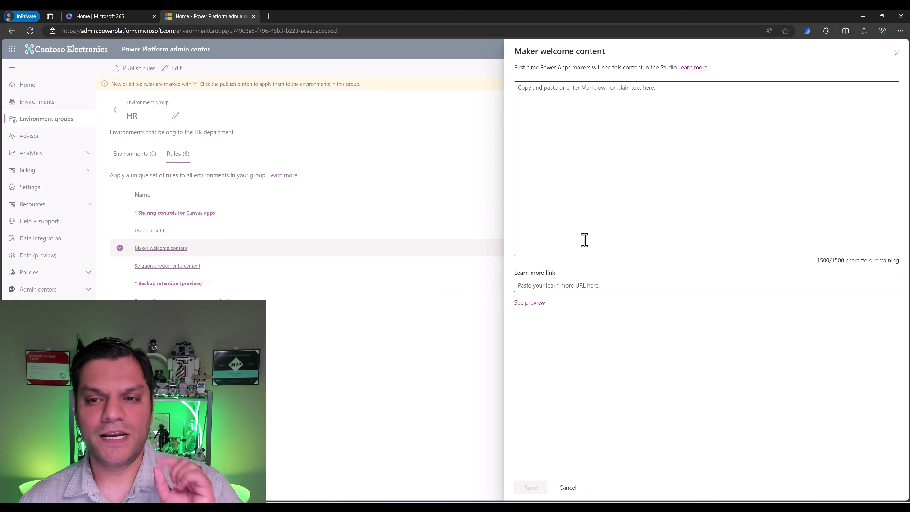
pyautogui.click(685, 68)
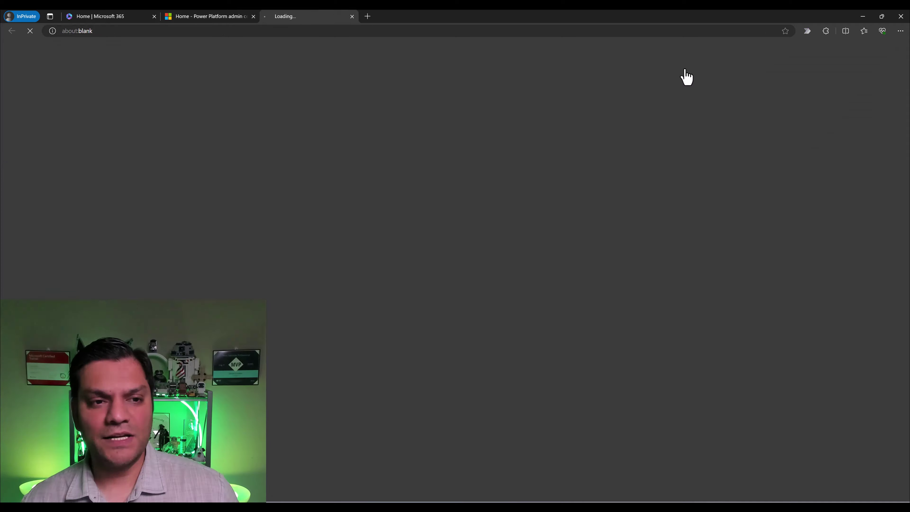
pyautogui.scroll(-10, 441, 295)
pyautogui.scroll(-8, 395, 347)
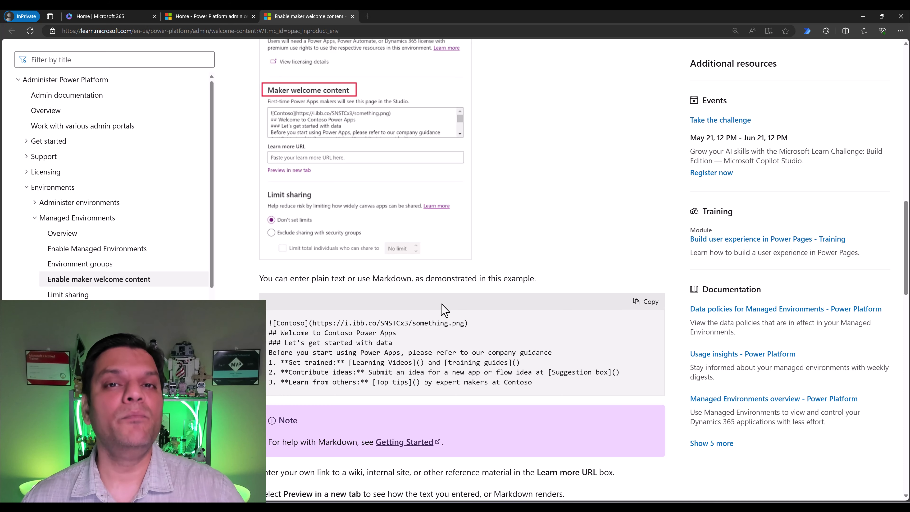
pyautogui.click(649, 308)
pyautogui.click(243, 17)
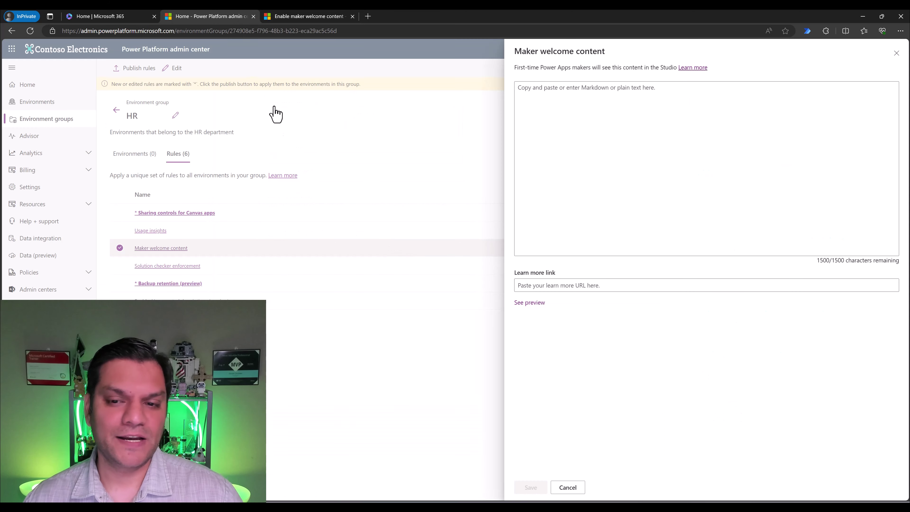
pyautogui.click(555, 151)
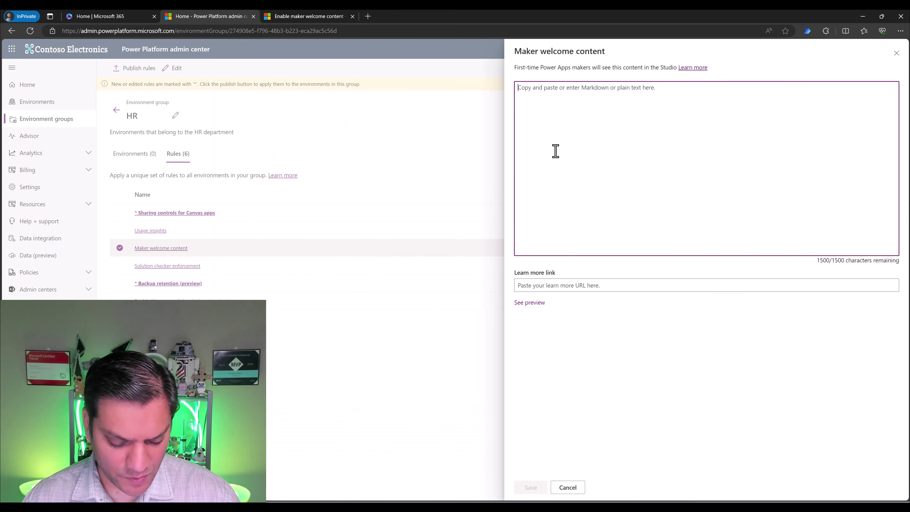
pyautogui.hotkey('ctrl', 'v')
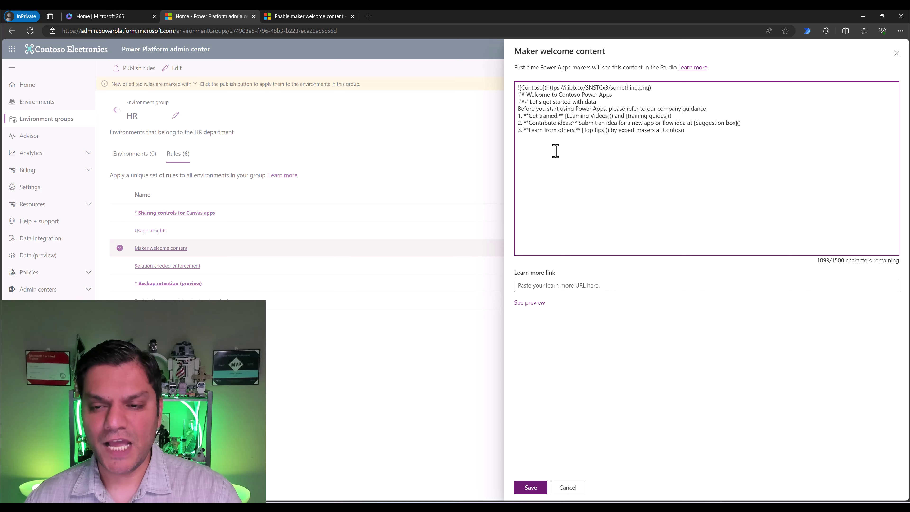
pyautogui.click(563, 281)
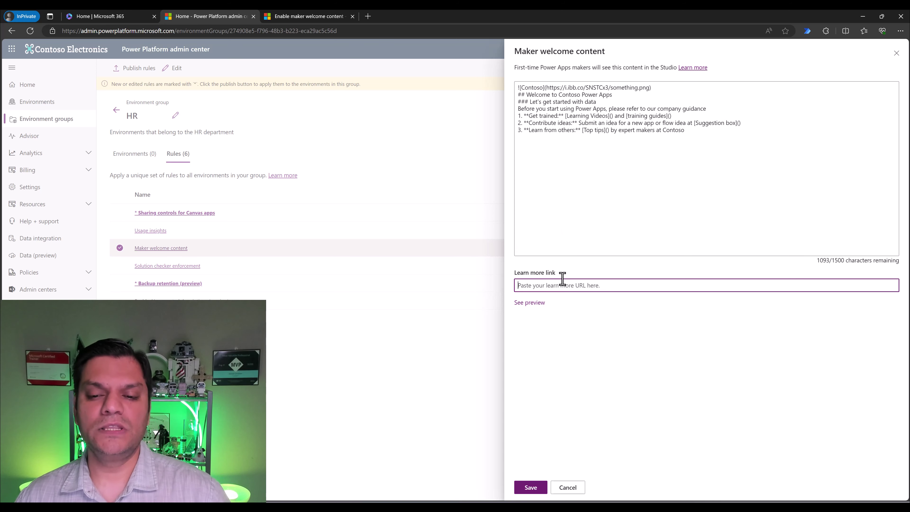
pyautogui.click(563, 286)
pyautogui.hotkey('ctrl', 'v')
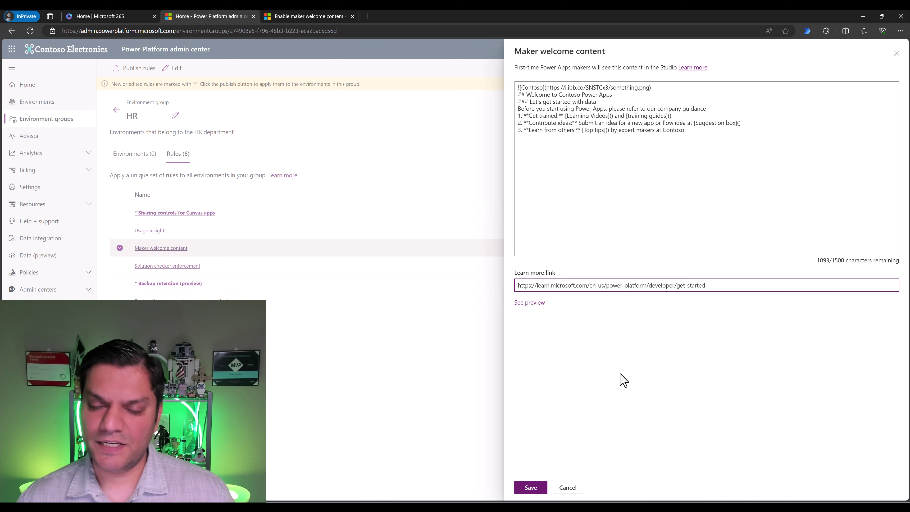
pyautogui.click(621, 375)
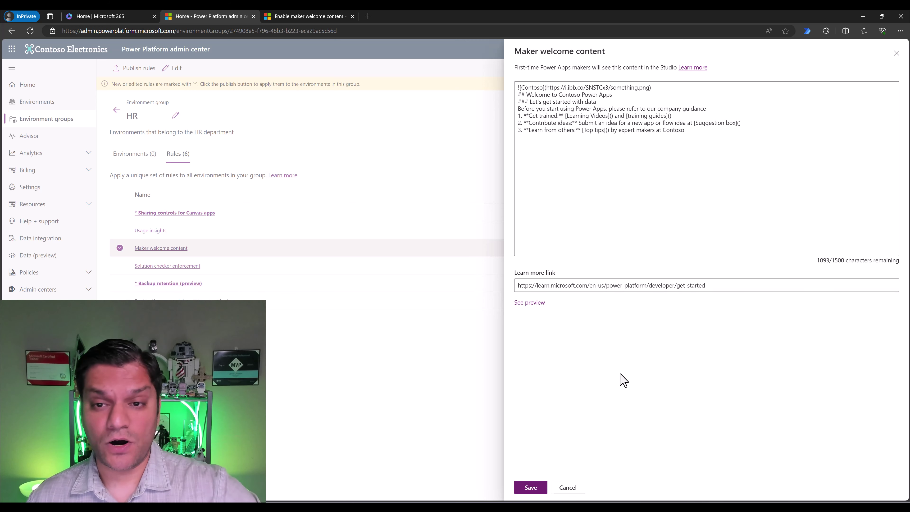
# Step: Preview the maker welcome content and save the rule
pyautogui.click(529, 303)
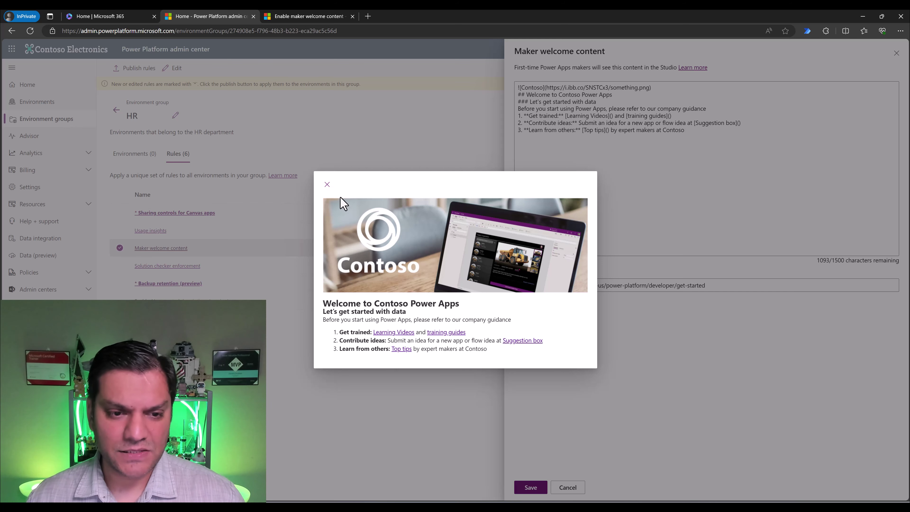
pyautogui.click(327, 184)
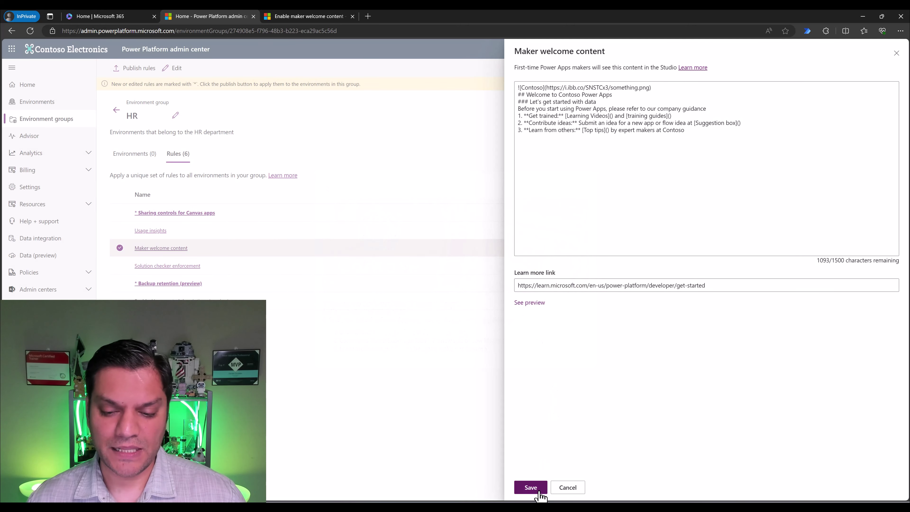
pyautogui.click(531, 488)
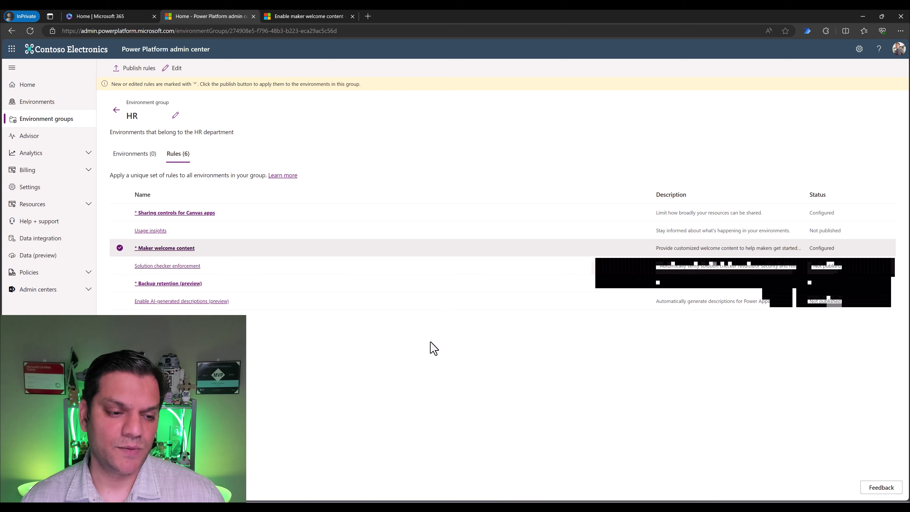
# Step: Turn off AI-generated descriptions in the Enable AI-generated descriptions (preview) rule and save it
pyautogui.click(430, 302)
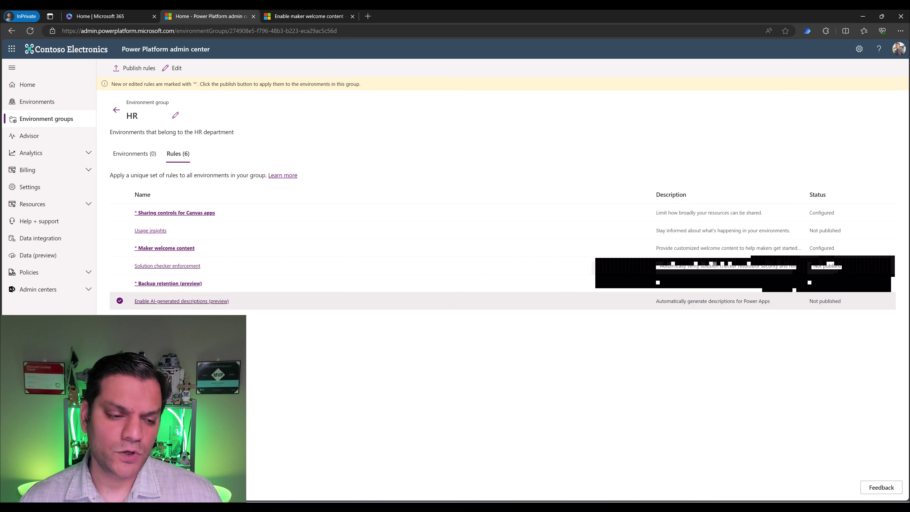
pyautogui.click(199, 307)
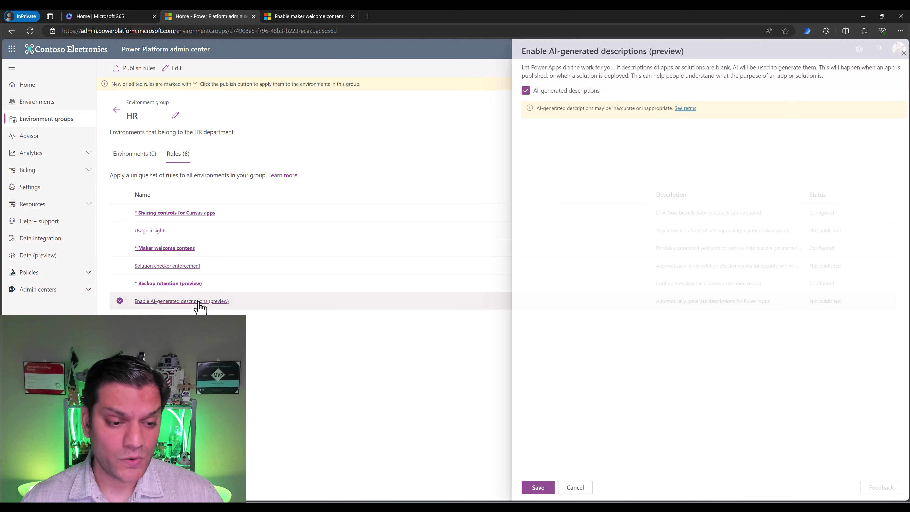
pyautogui.click(519, 92)
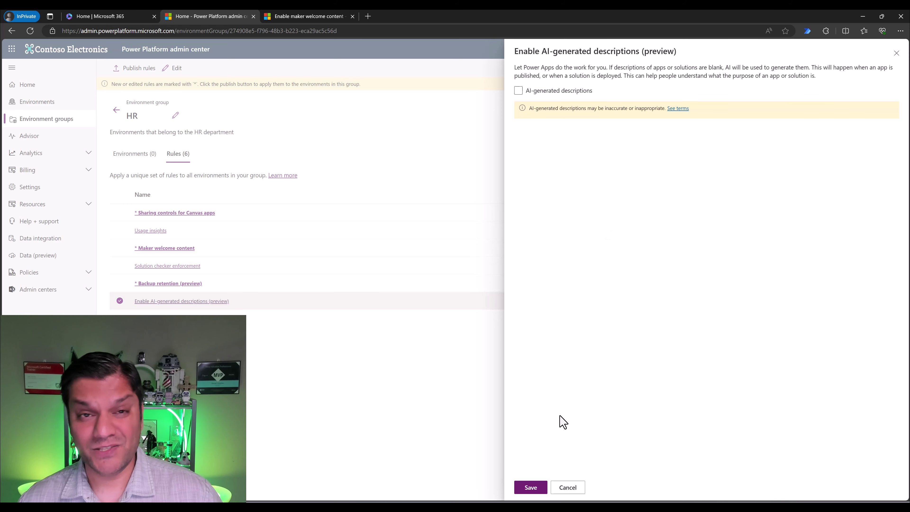
pyautogui.click(531, 488)
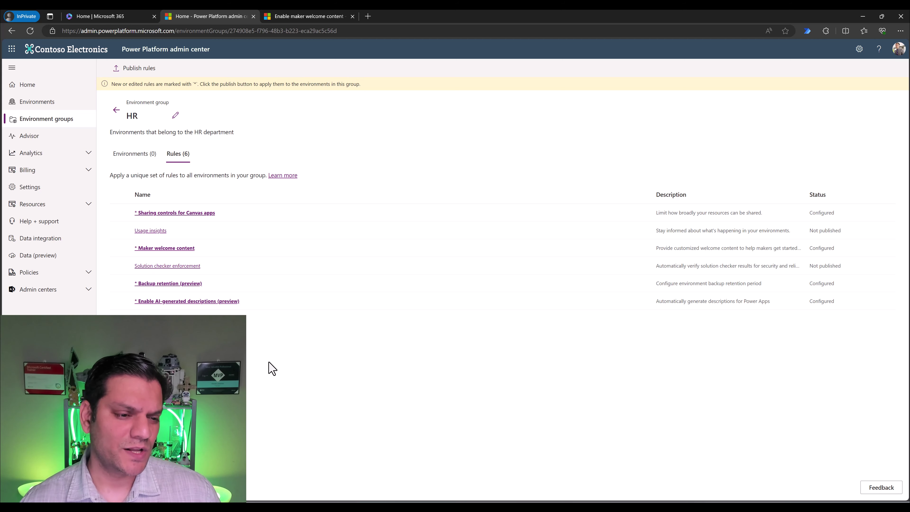
# Step: In the Usage insights rule, turn on showing insights for all Managed Environments in this group on the admin center homepage
pyautogui.click(159, 236)
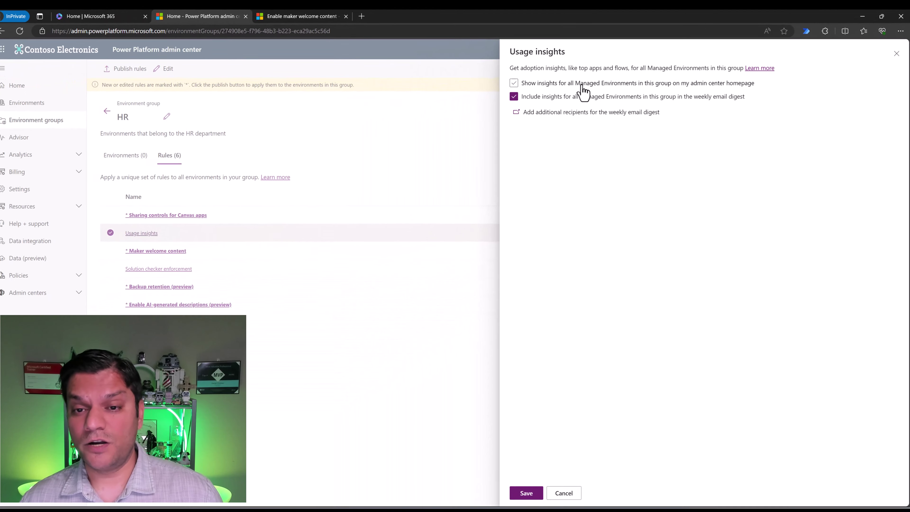
pyautogui.click(587, 90)
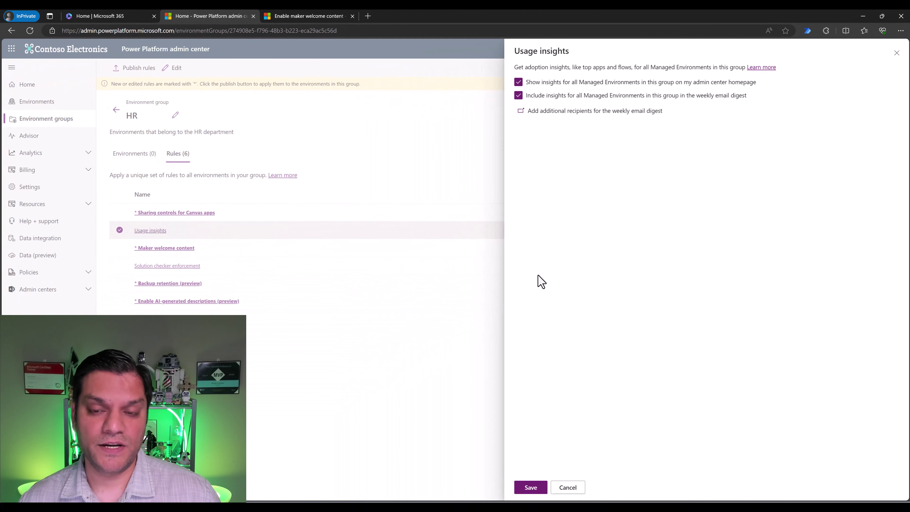
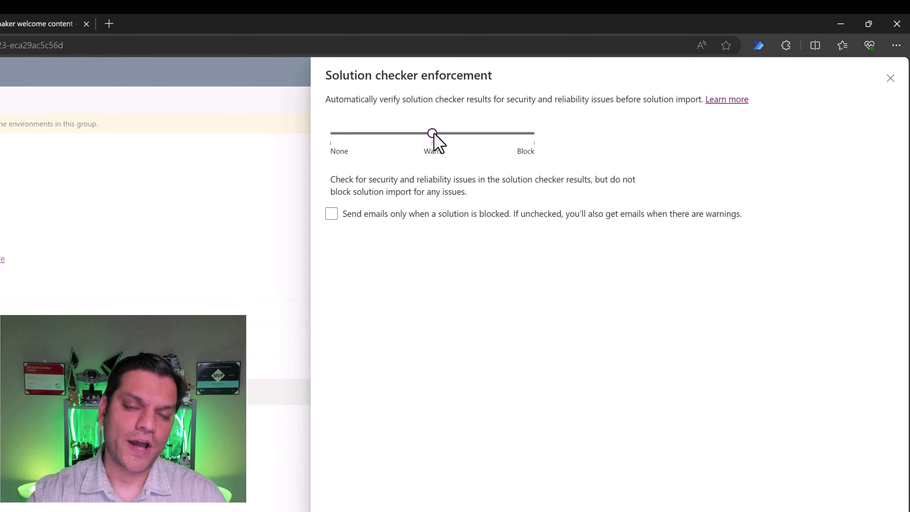
# Step: Set Solution checker enforcement to Warn, enable Send emails only when a solution is blocked, and save the rule
pyautogui.moveTo(433, 138); pyautogui.dragTo(516, 141)
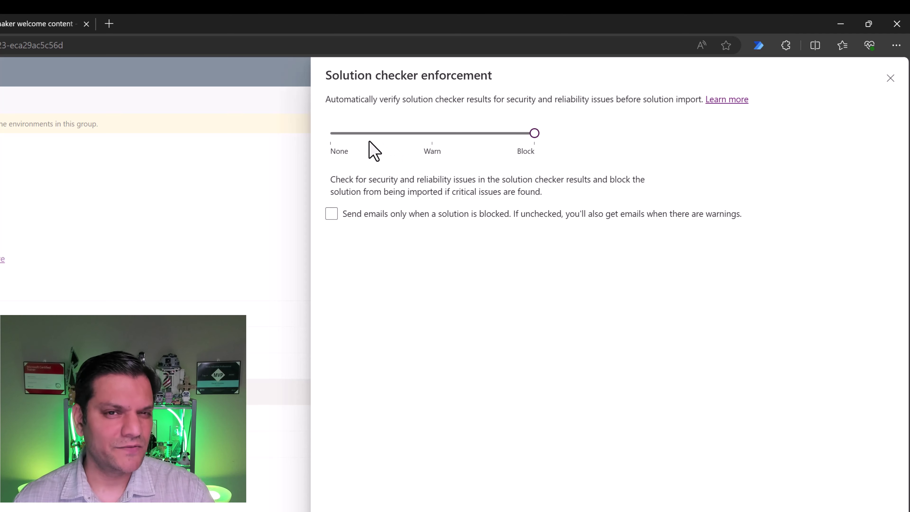
pyautogui.click(337, 136)
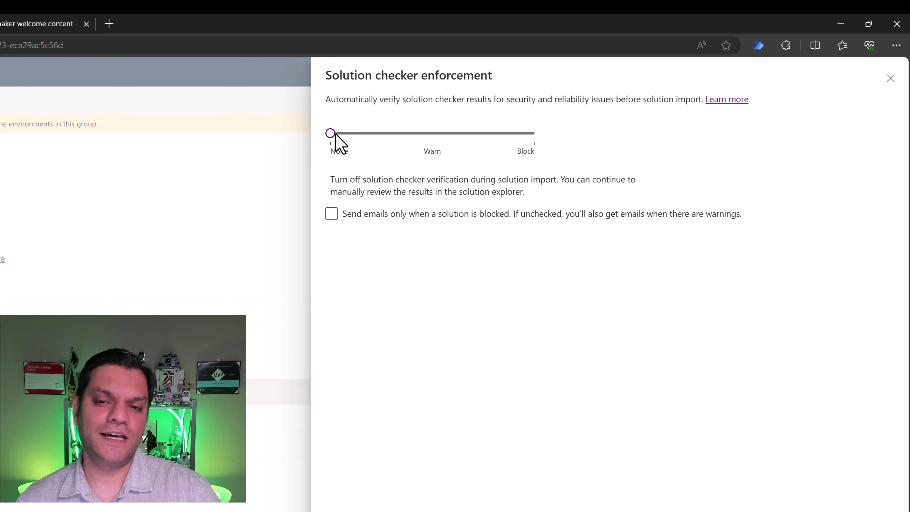
pyautogui.click(434, 133)
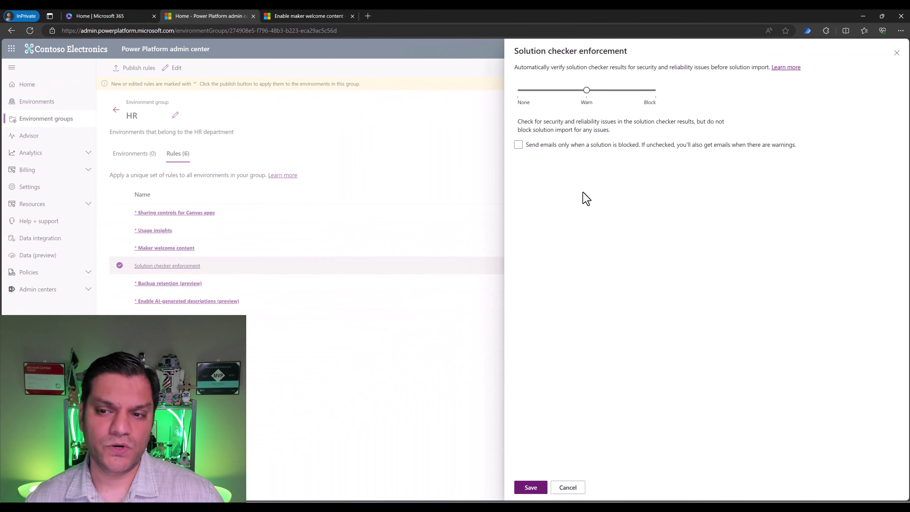
pyautogui.click(555, 148)
pyautogui.click(554, 149)
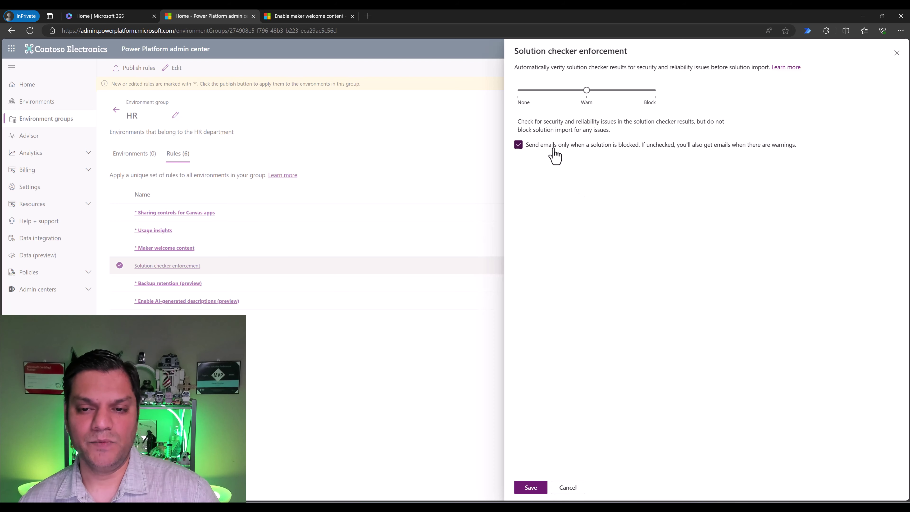
pyautogui.click(529, 488)
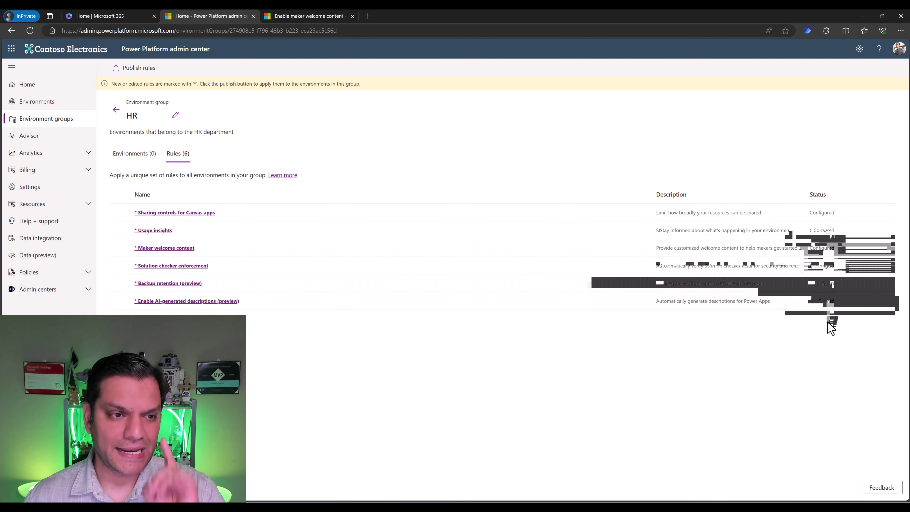
# Step: Publish the HR group's rules and go to the environments list
pyautogui.click(150, 74)
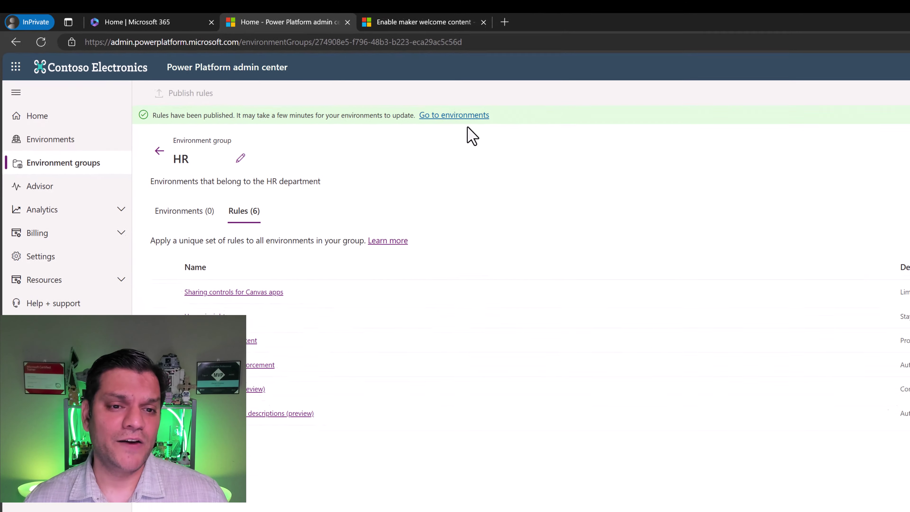
pyautogui.click(551, 137)
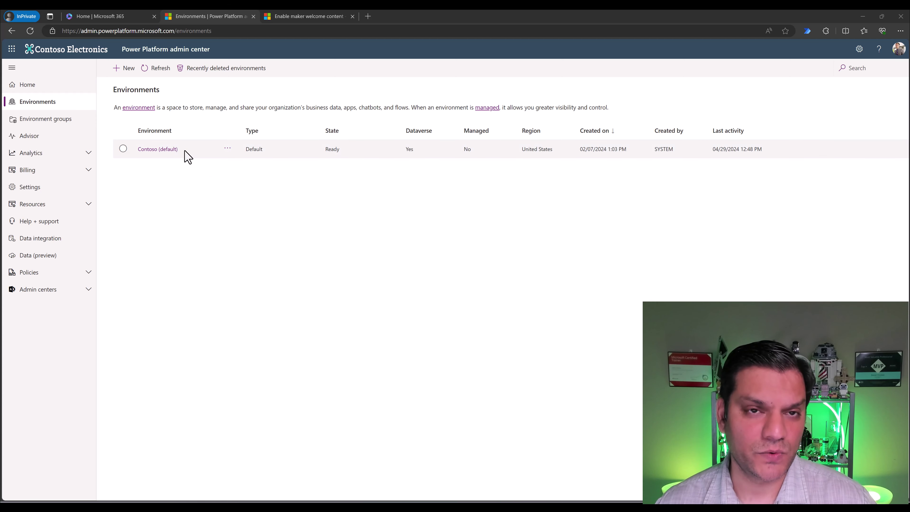
# Step: Reopen the HR environment group, check which Managed Environments can be added, and close the panel
pyautogui.click(61, 121)
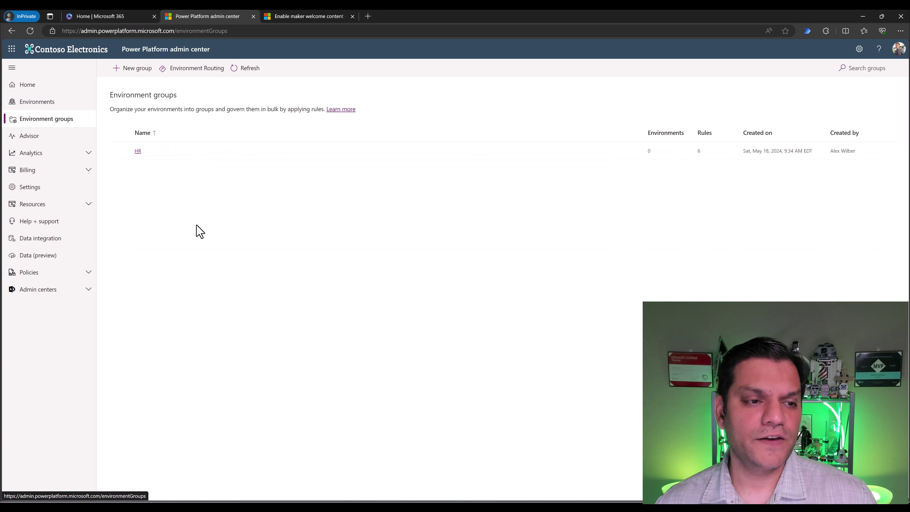
pyautogui.click(138, 151)
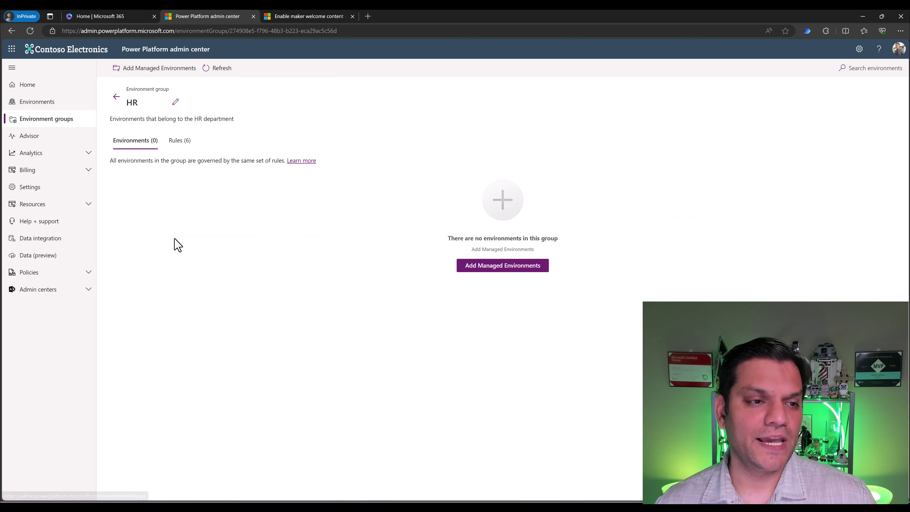
pyautogui.click(151, 72)
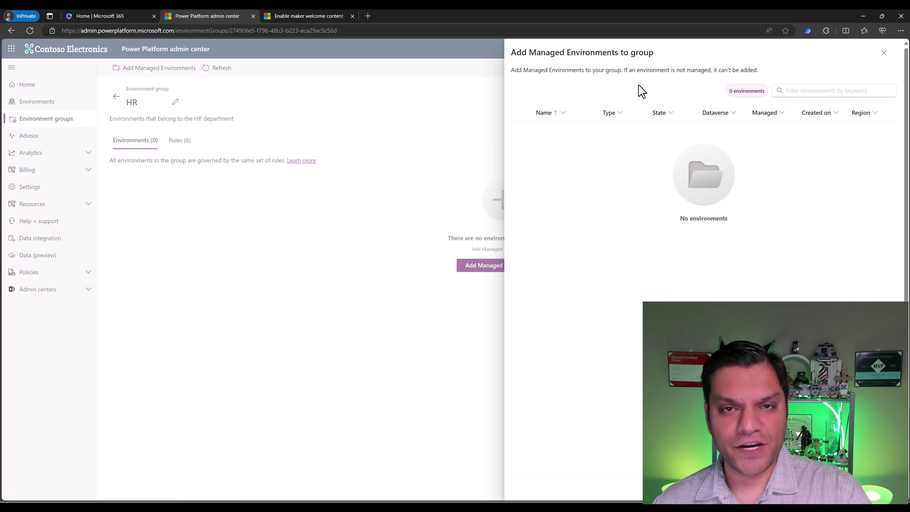
pyautogui.click(884, 53)
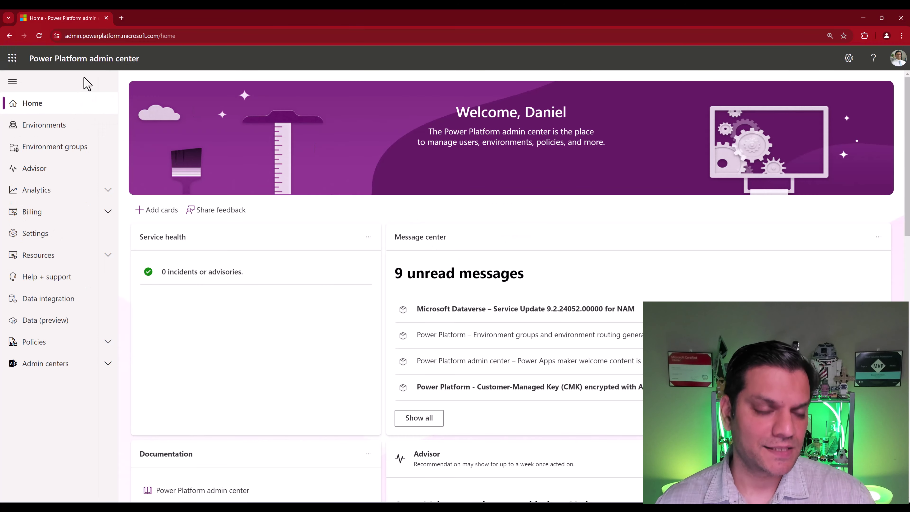
# Step: In the other tenant, open Demo group, check which Managed Environments can be added, and close the panel
pyautogui.click(80, 154)
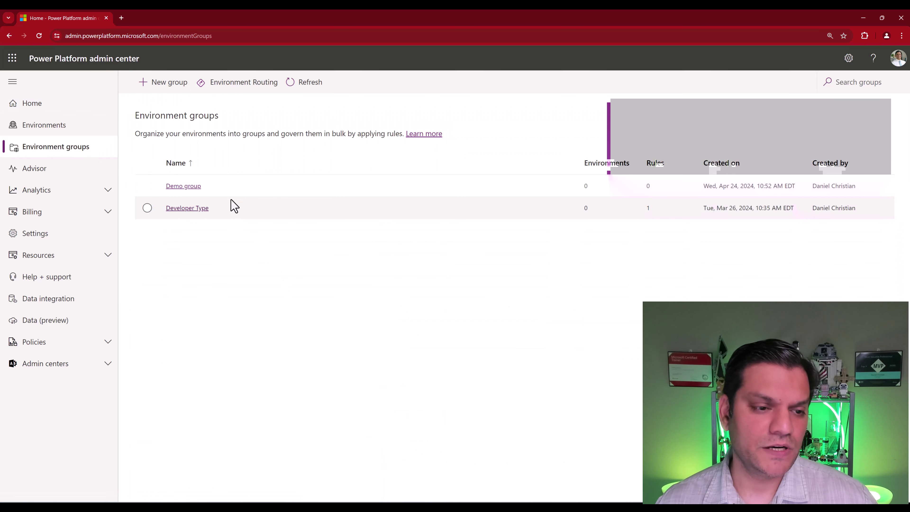
pyautogui.click(199, 189)
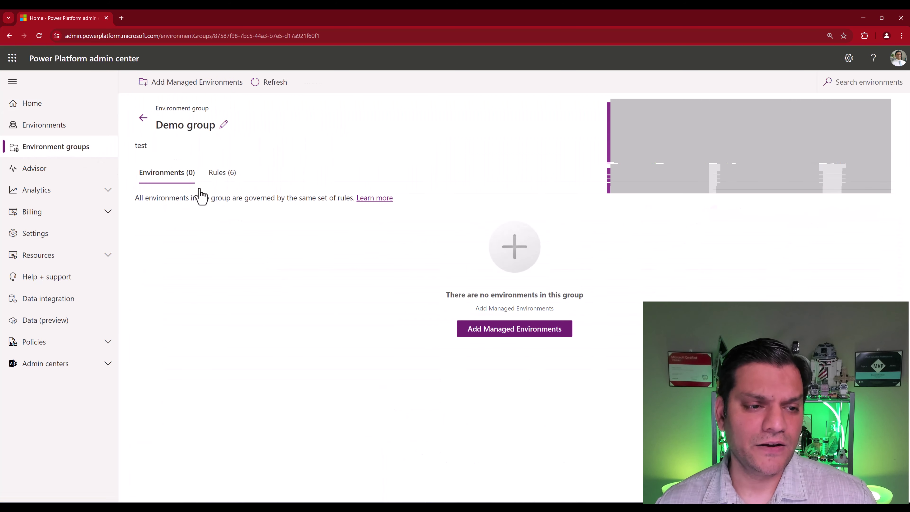
pyautogui.click(503, 329)
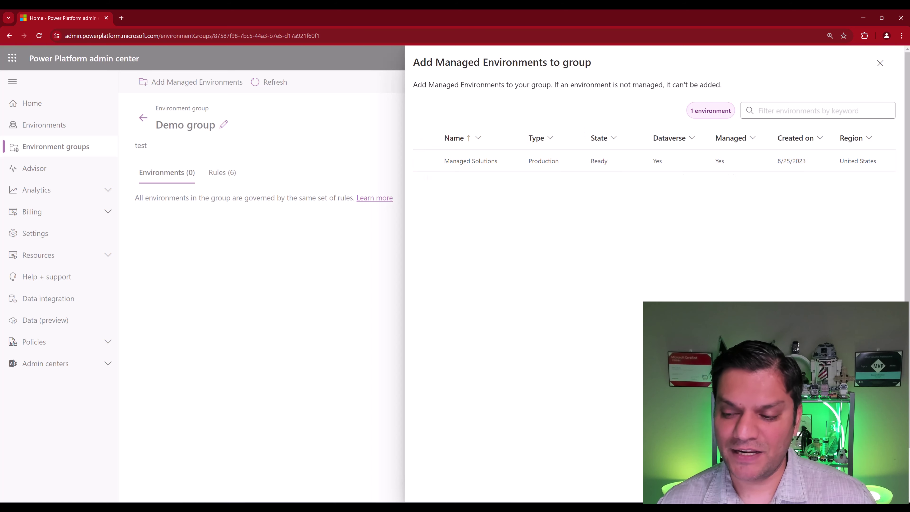
pyautogui.press('Escape')
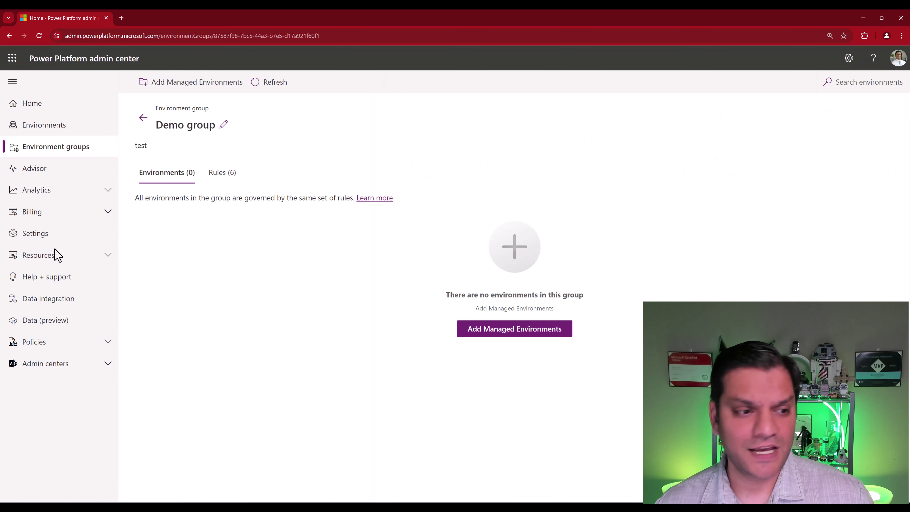
# Step: Examine the environments list to see which environments are managed
pyautogui.click(43, 133)
pyautogui.scroll(-2, 477, 251)
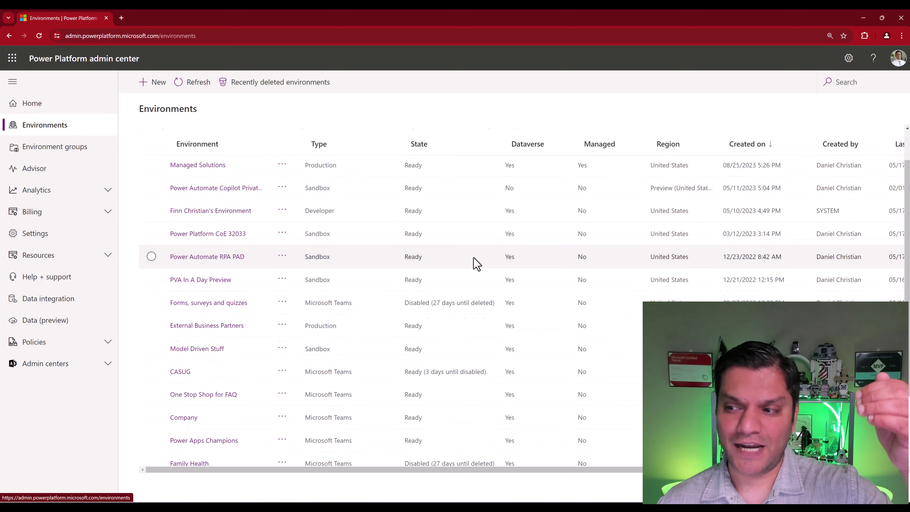
pyautogui.scroll(3, 473, 259)
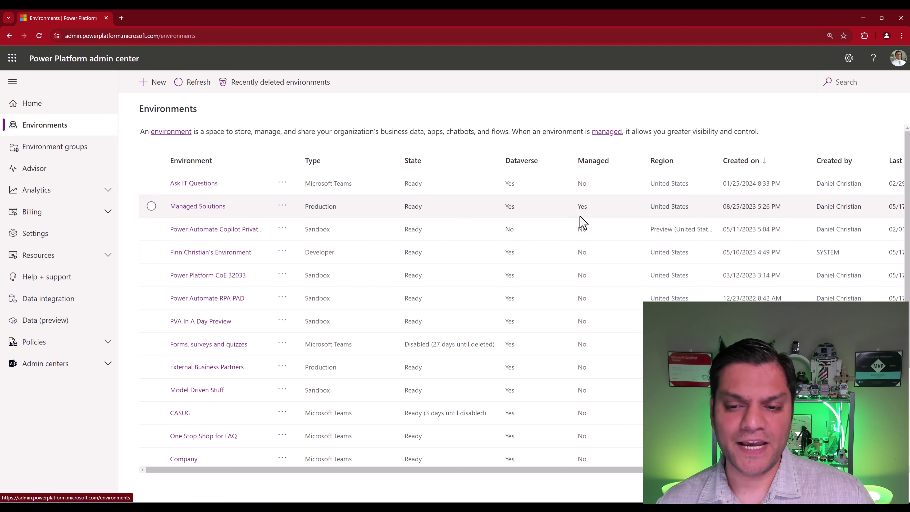
# Step: Return to Demo group and bring up its Add Managed Environments option again
pyautogui.click(62, 148)
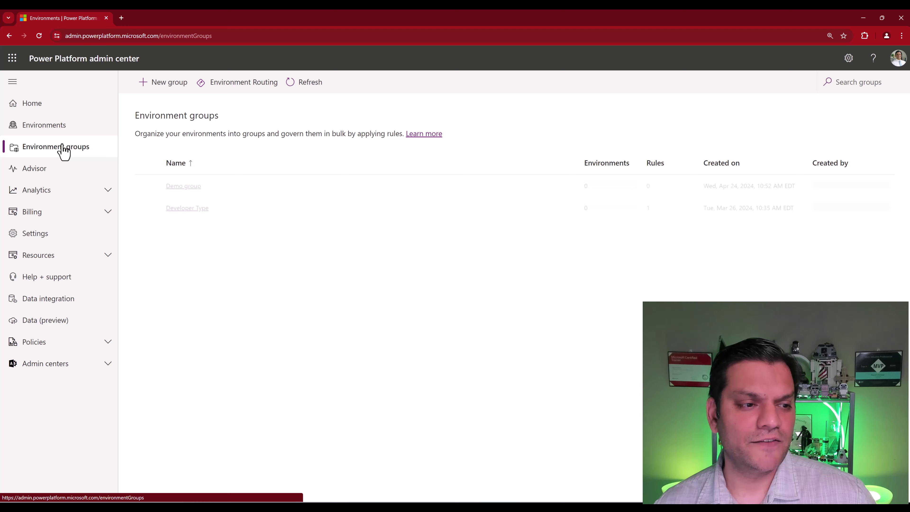
pyautogui.click(180, 188)
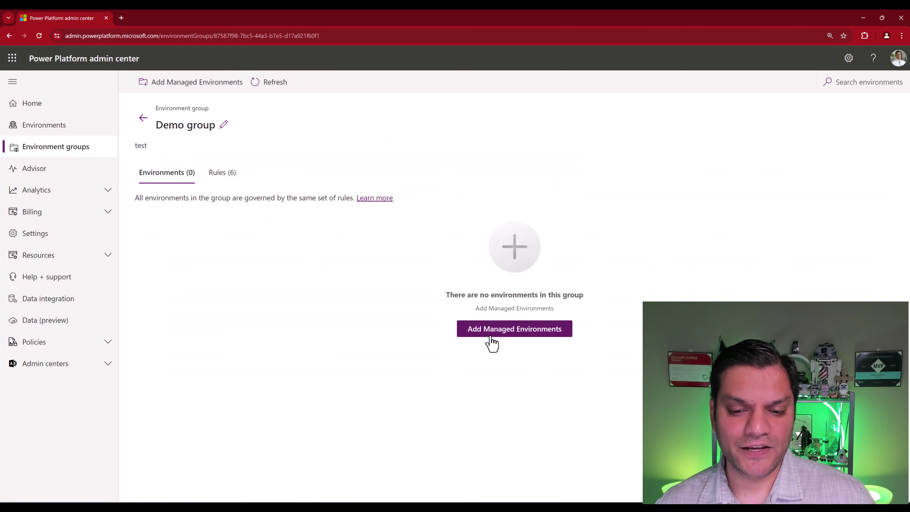
pyautogui.click(491, 334)
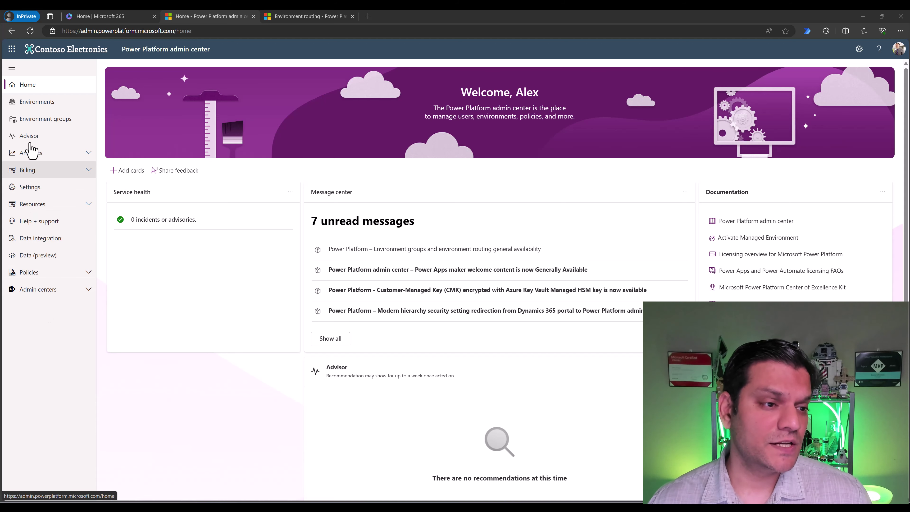
# Step: Back in the Contoso Electronics tenant, view the tenant settings that include Environment routing (Preview) and return to the environment groups
pyautogui.click(34, 121)
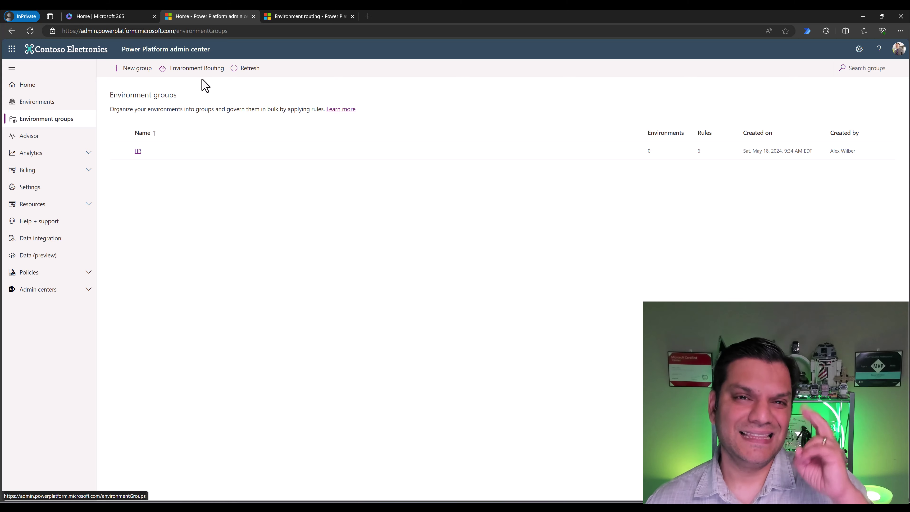
pyautogui.click(31, 187)
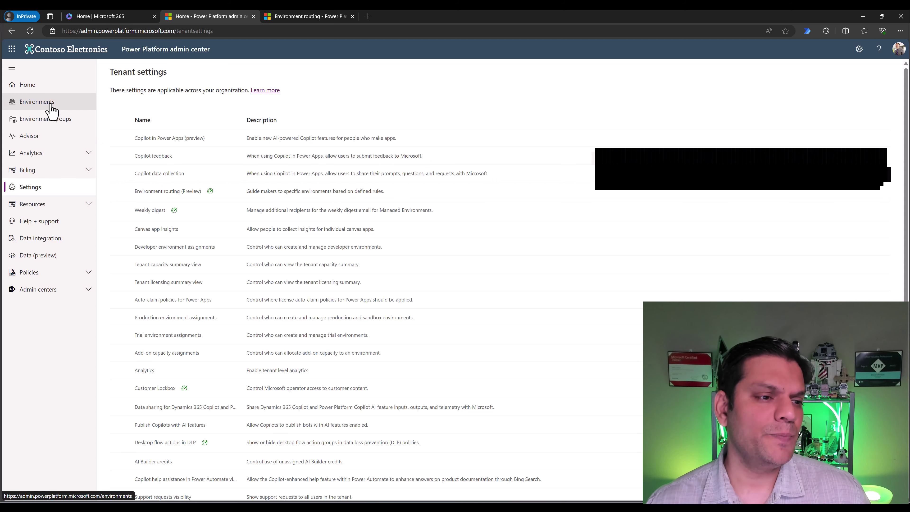
pyautogui.click(45, 120)
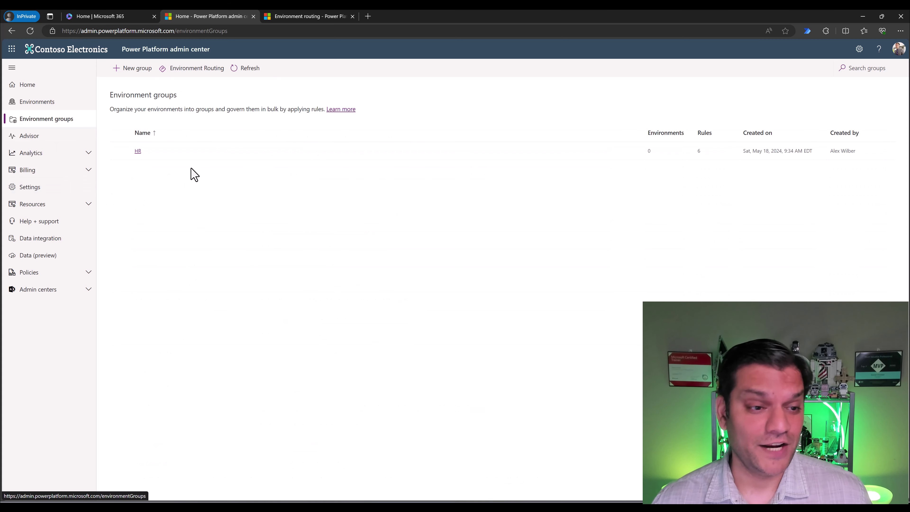
# Step: Open Environment routing and turn on Create personal developer environments for makers
pyautogui.click(201, 69)
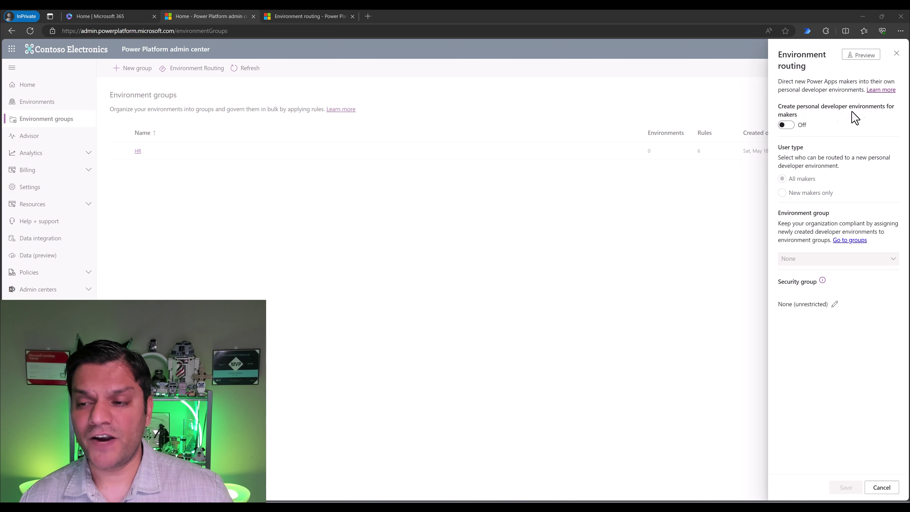
pyautogui.click(789, 128)
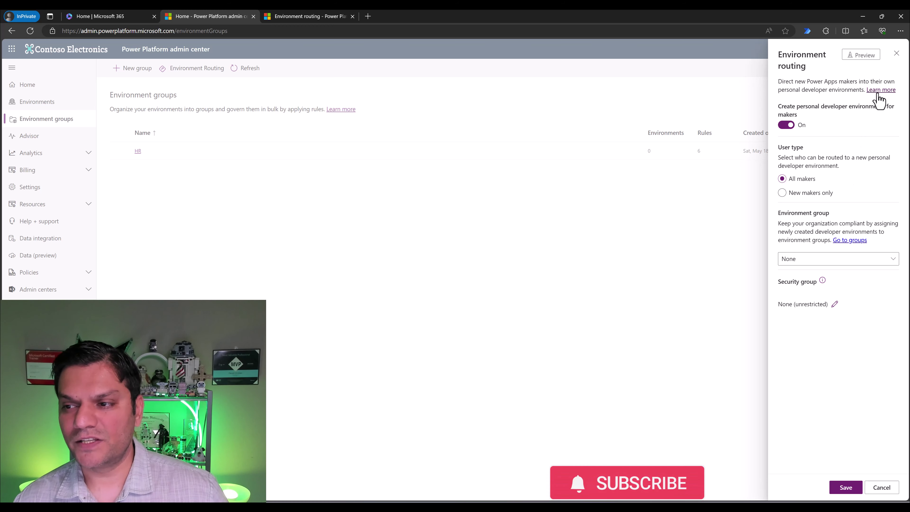
# Step: Consult the Environment routing documentation, check which environment groups routing offers, and close the routing settings without saving
pyautogui.click(314, 16)
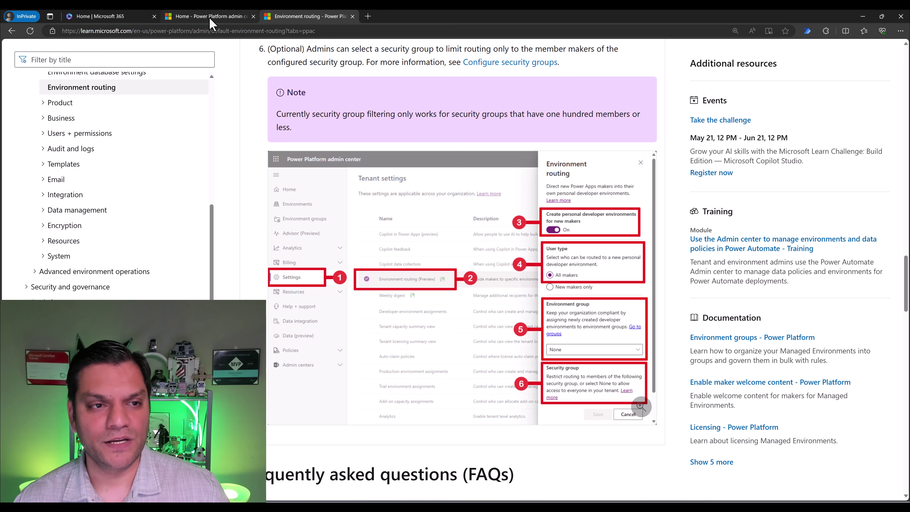
pyautogui.click(172, 16)
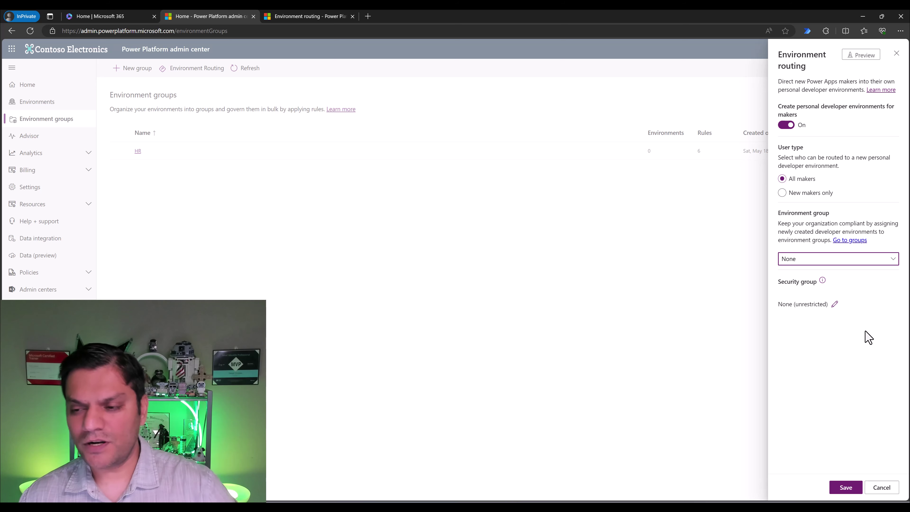
pyautogui.click(861, 261)
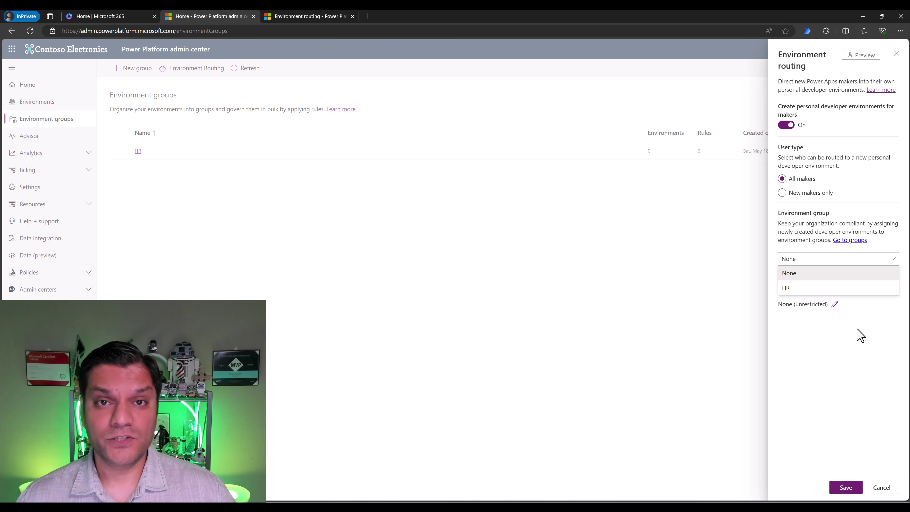
pyautogui.click(881, 492)
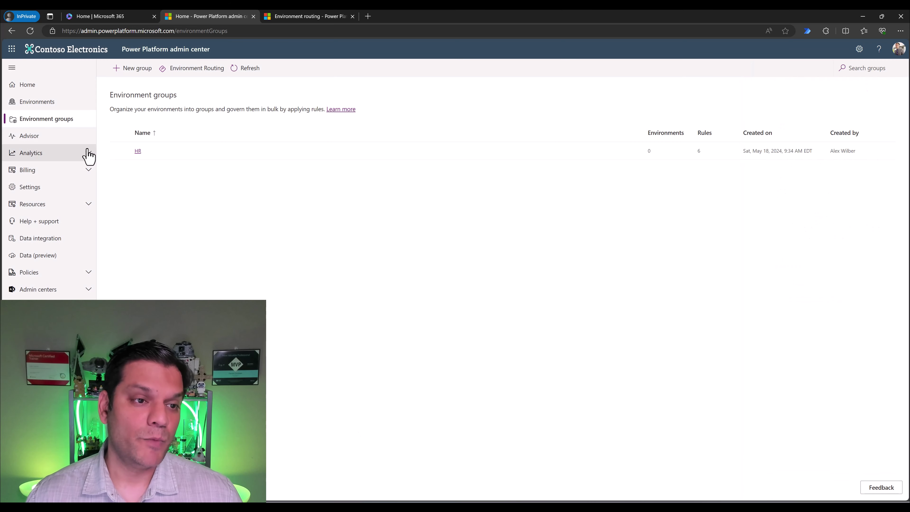
# Step: Create an environment group named Developer Group with the description "Enforce governance rules to the developer environments."
pyautogui.click(127, 71)
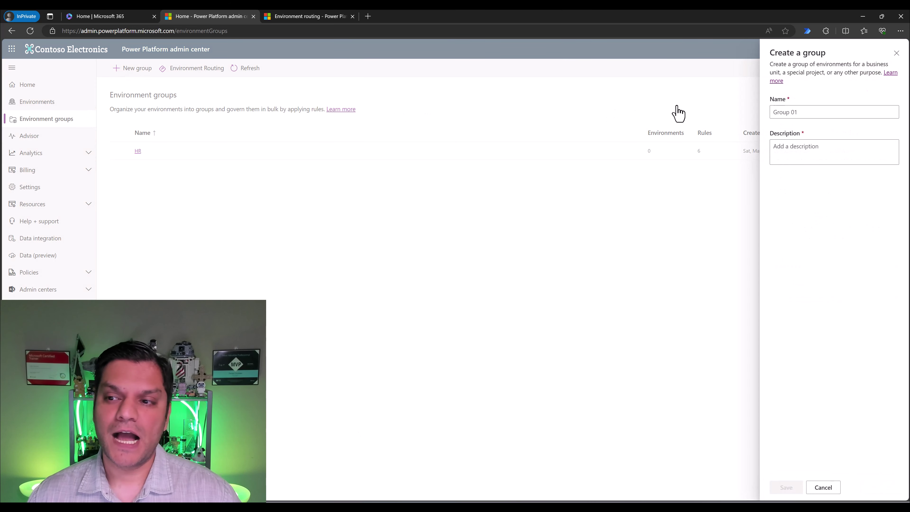
pyautogui.click(799, 115)
pyautogui.write('Deve')
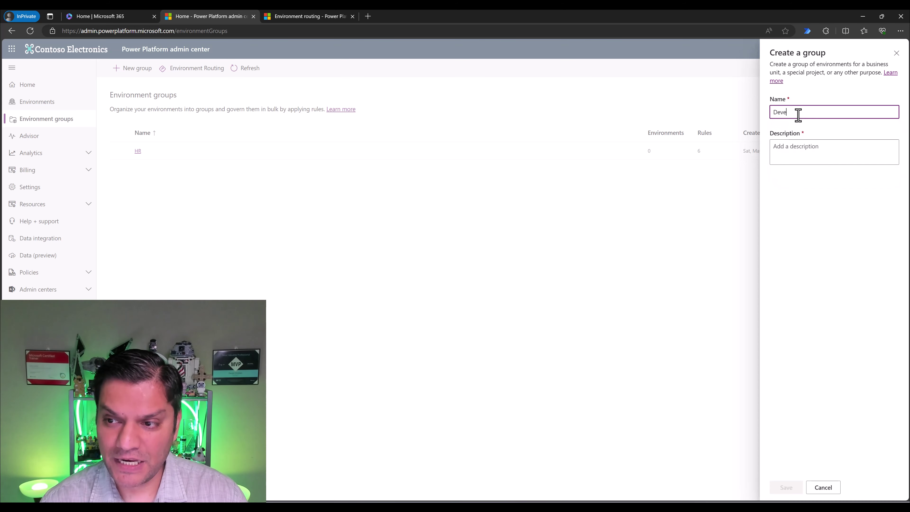
pyautogui.write('loper Group')
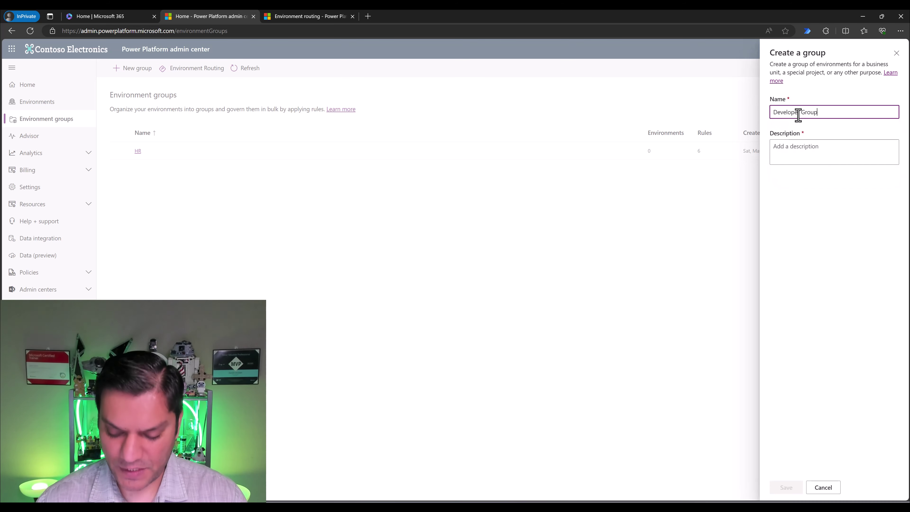
pyautogui.press('Tab')
pyautogui.write('Enforce governance rules to the developer environments.')
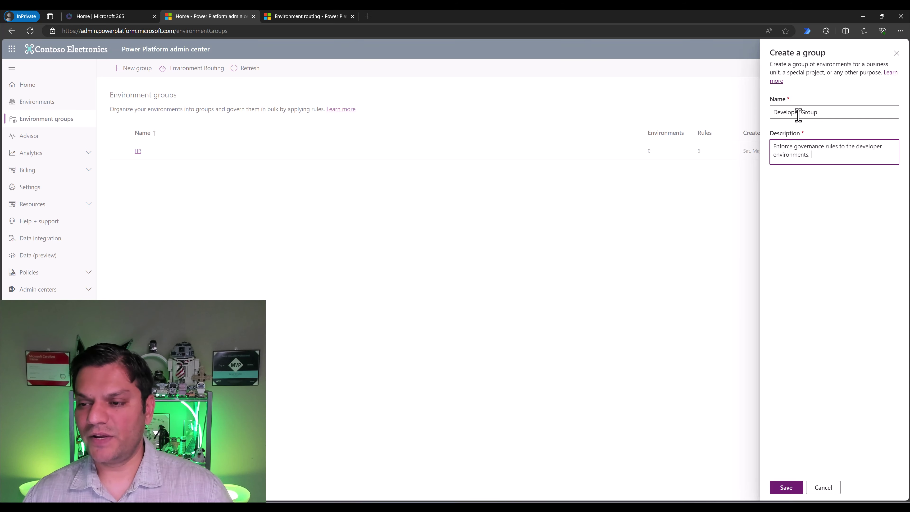
pyautogui.click(782, 492)
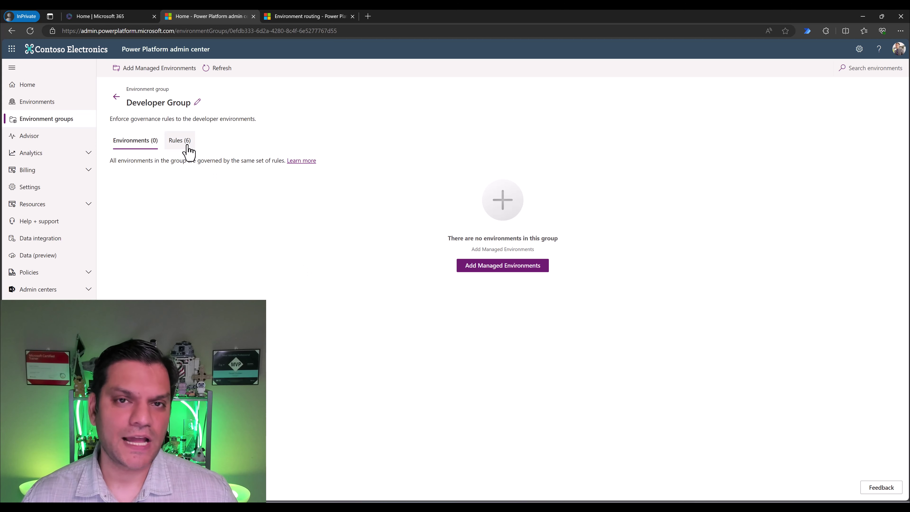
# Step: Set Developer Group's Sharing controls for Canvas apps rule to exclude sharing with security groups and limit sharing to 2 individuals
pyautogui.click(187, 151)
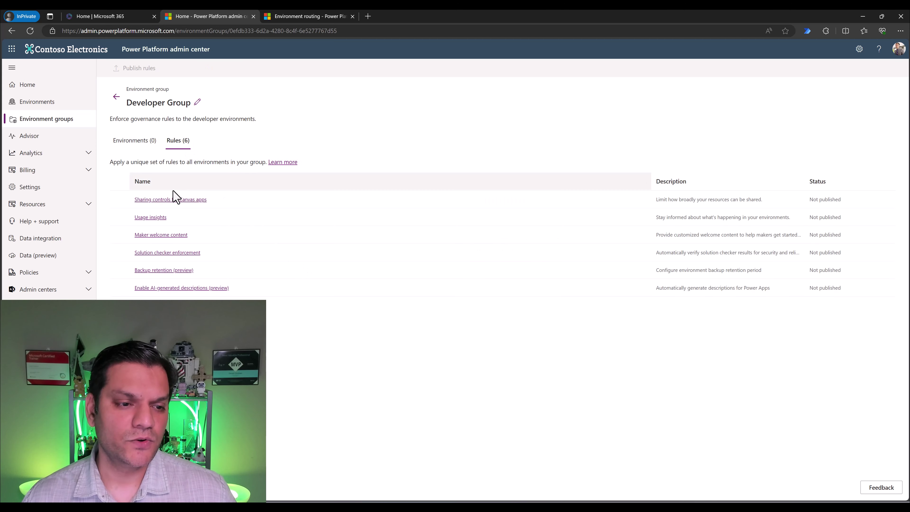
pyautogui.click(176, 201)
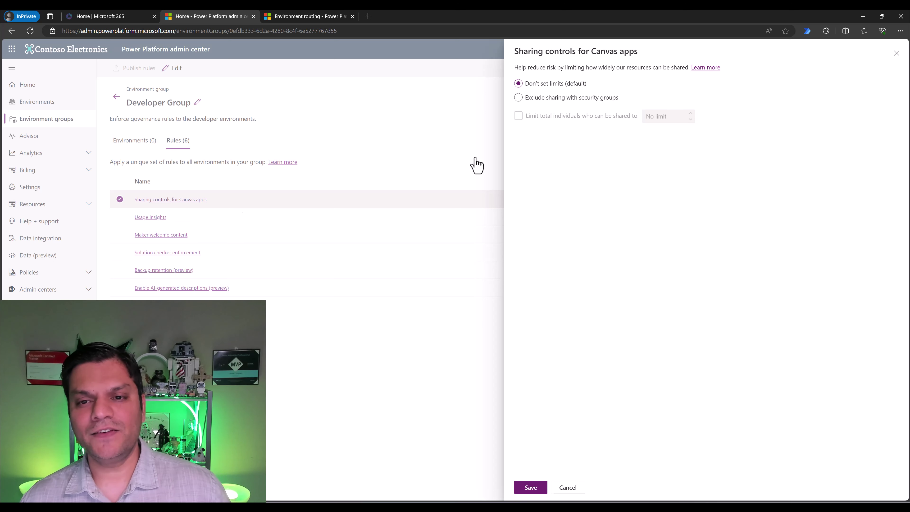
pyautogui.click(551, 99)
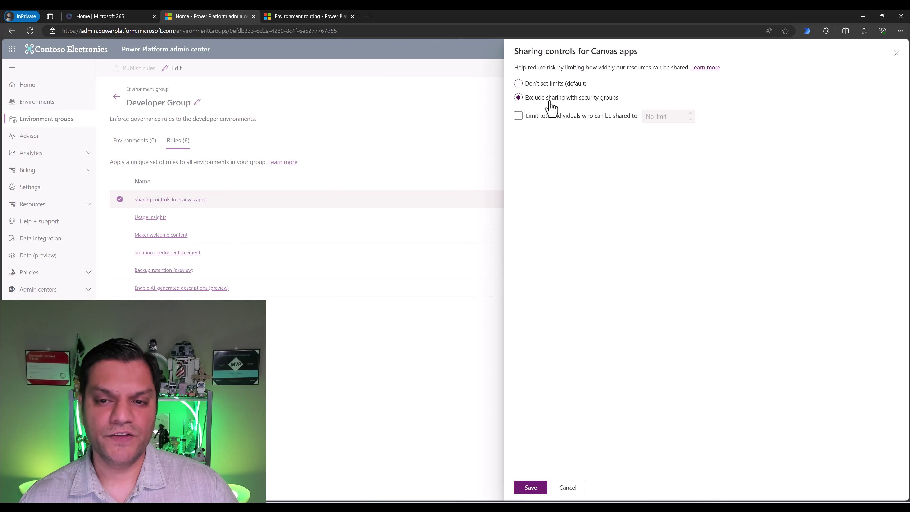
pyautogui.click(519, 116)
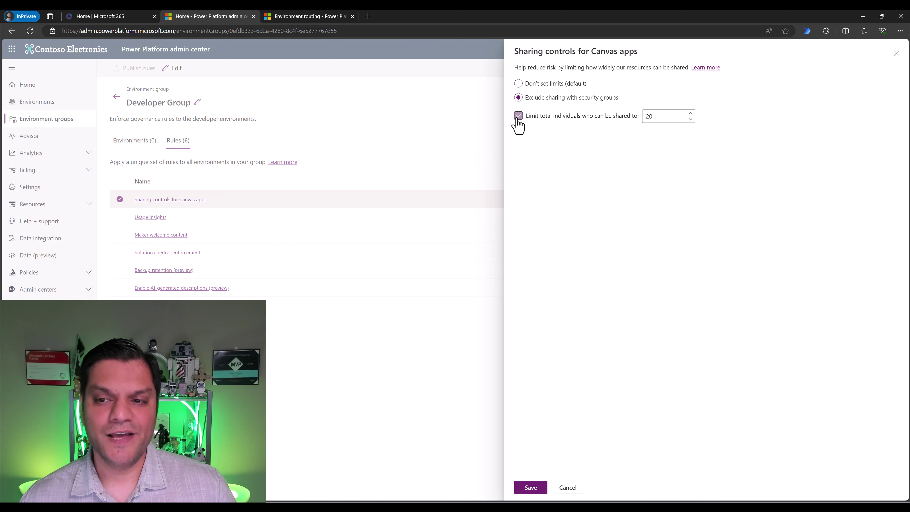
pyautogui.doubleClick(647, 116)
pyautogui.press('BackSpace')
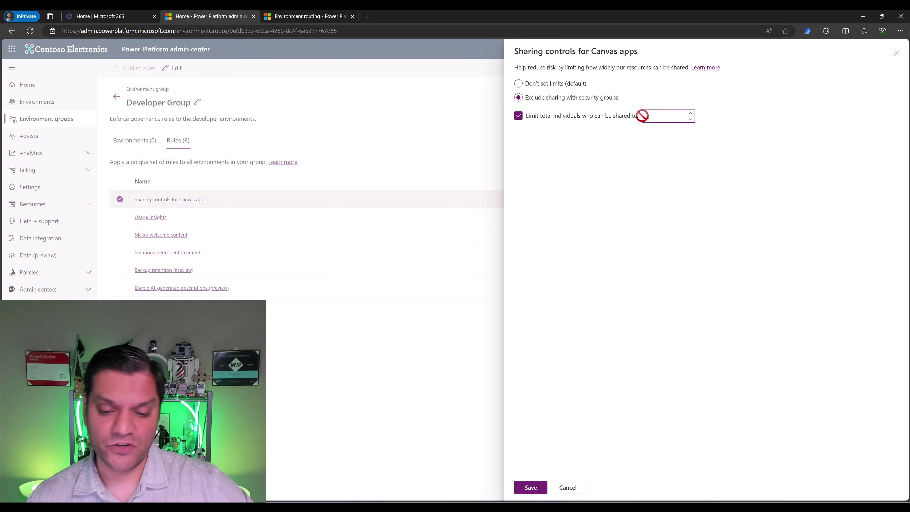
pyautogui.write('2')
pyautogui.click(531, 487)
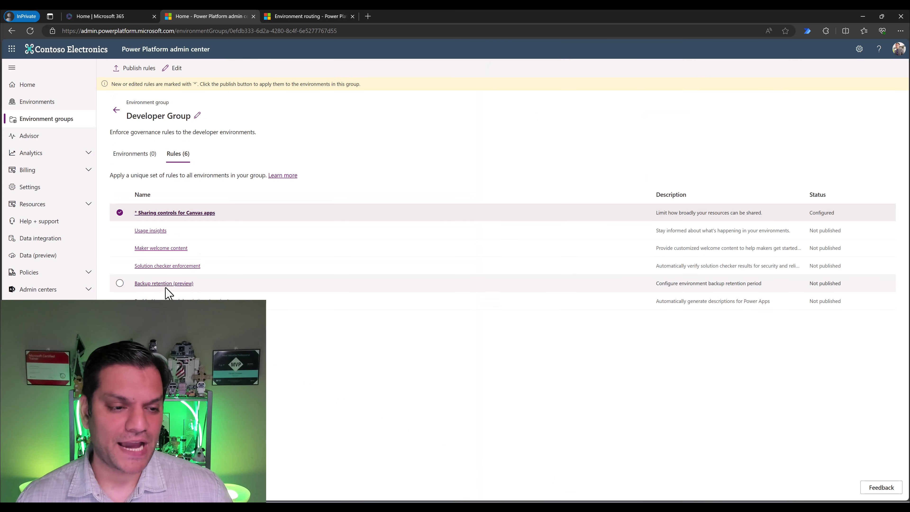
# Step: Save Developer Group's Backup retention rule at 7 Days (Default) and its Usage insights rule with insights included in the weekly email digest
pyautogui.click(166, 284)
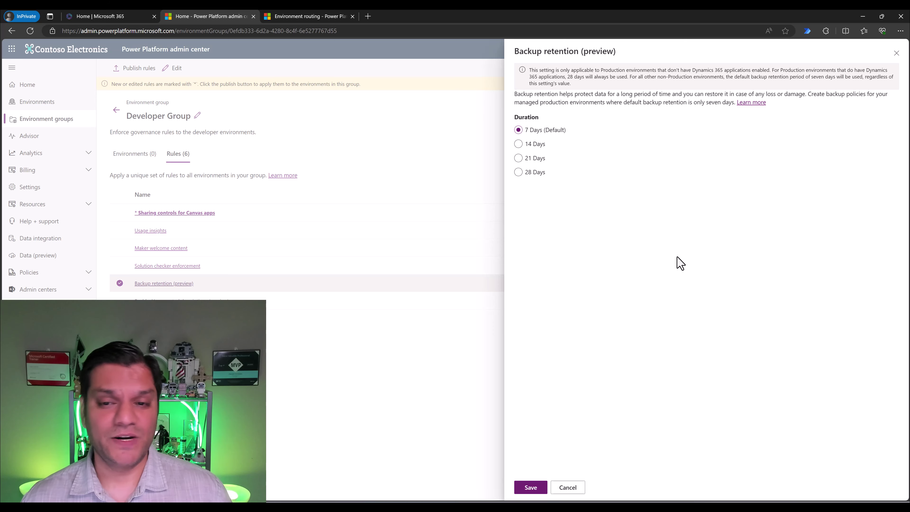
pyautogui.click(530, 488)
pyautogui.click(150, 233)
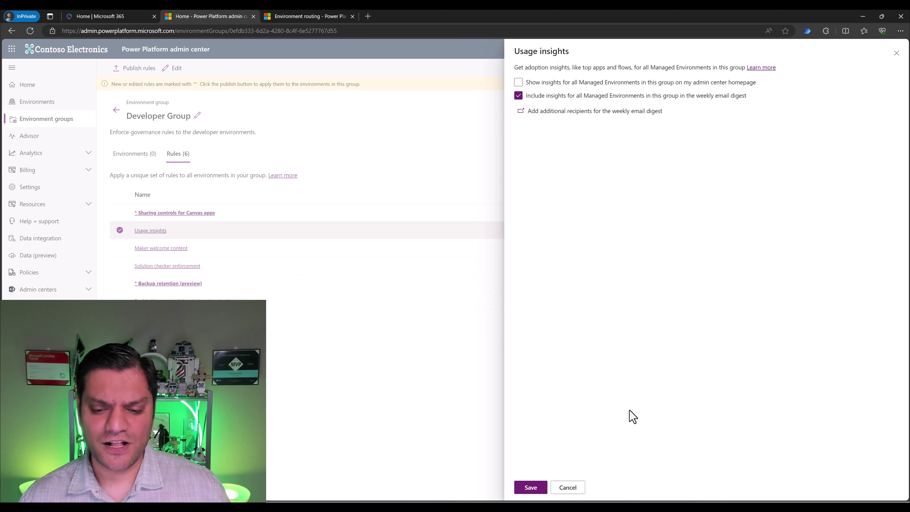
pyautogui.click(527, 490)
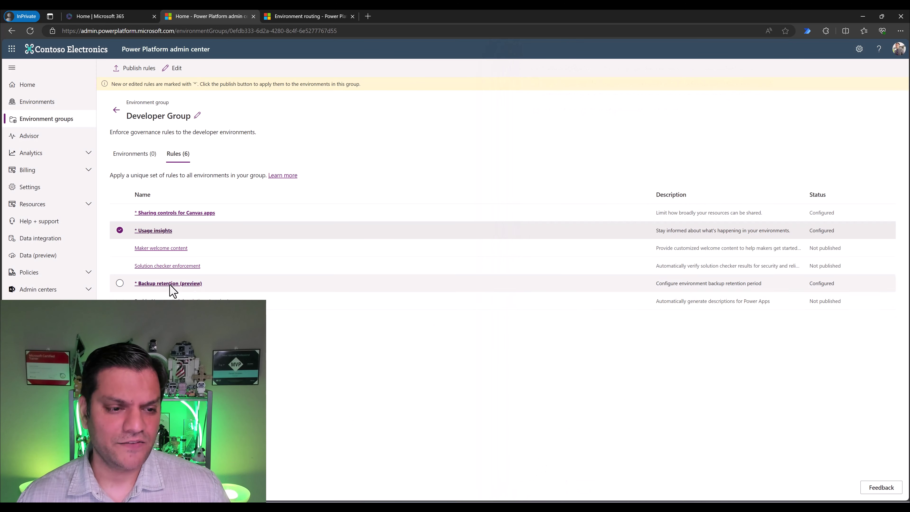
# Step: Leave Maker welcome content unconfigured and set Solution checker enforcement to Block, with emails sent only when a solution is blocked
pyautogui.click(176, 255)
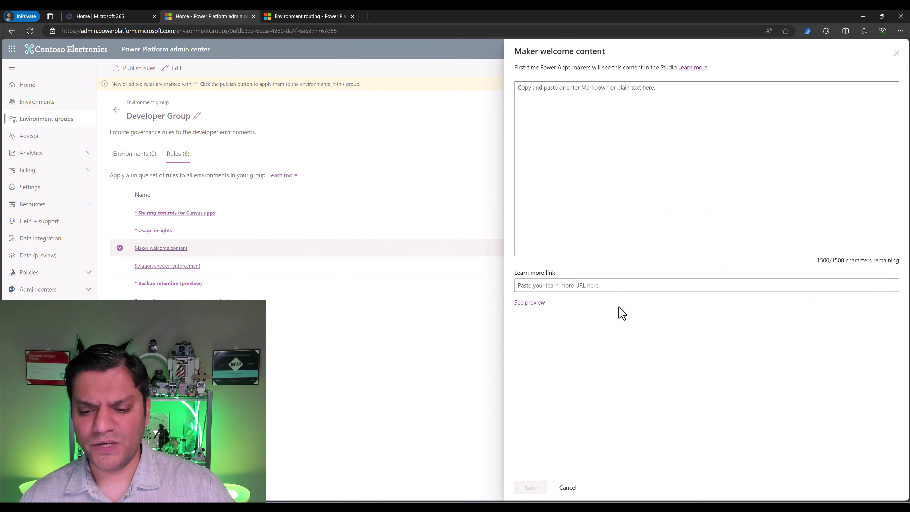
pyautogui.click(573, 489)
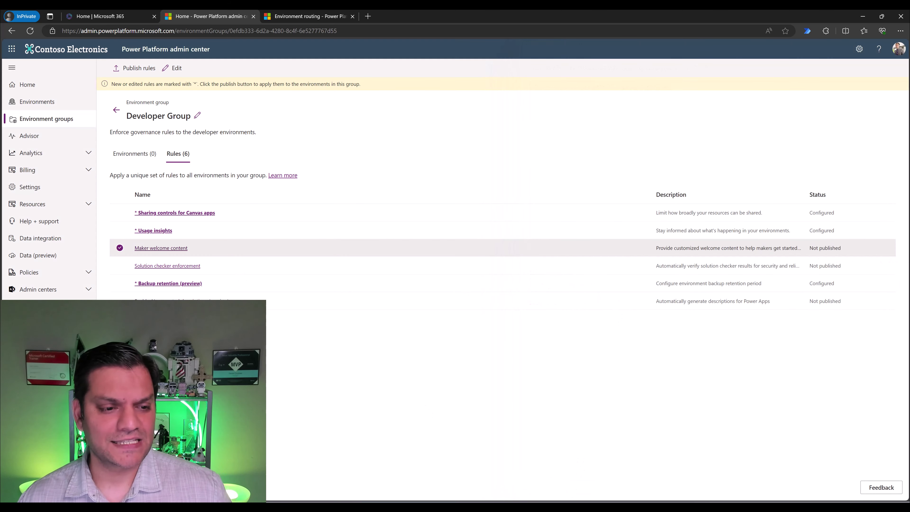
pyautogui.click(184, 267)
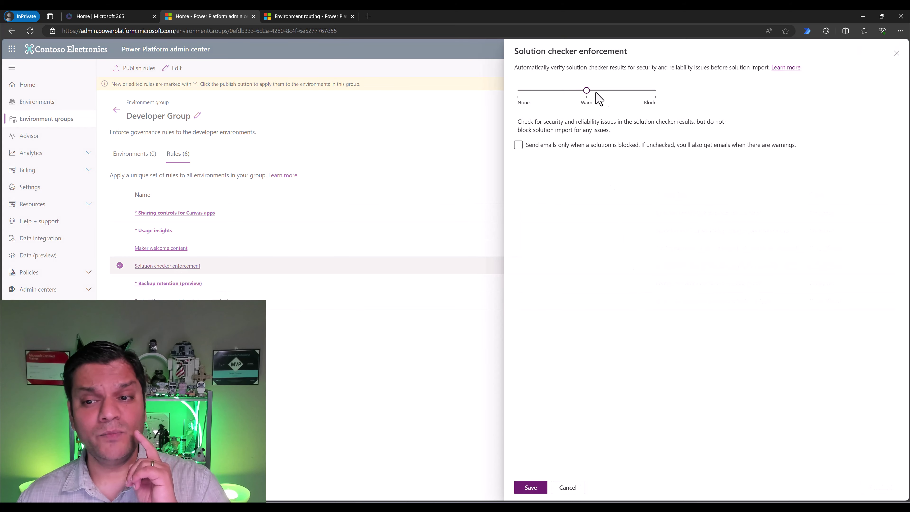
pyautogui.click(648, 96)
pyautogui.click(644, 148)
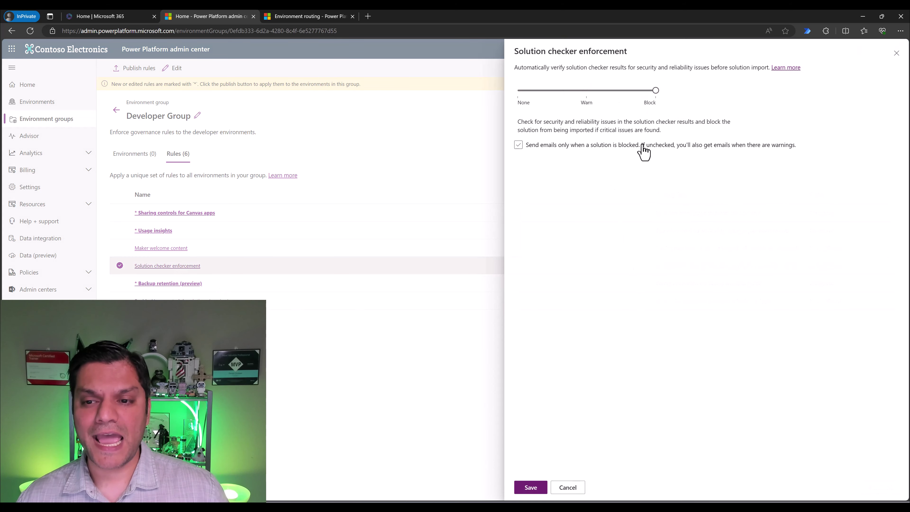
pyautogui.click(538, 492)
# Step: Turn off AI-generated descriptions for Developer Group and publish the group's rules
pyautogui.click(180, 301)
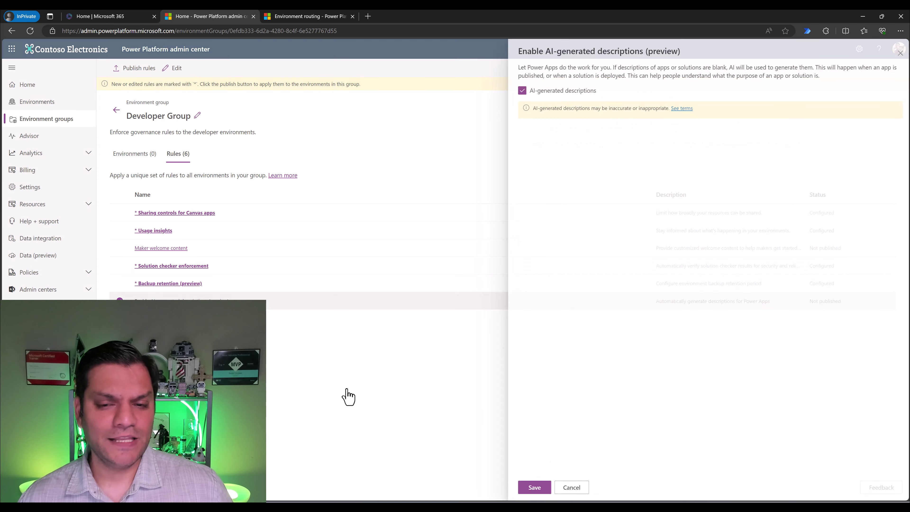
pyautogui.click(519, 91)
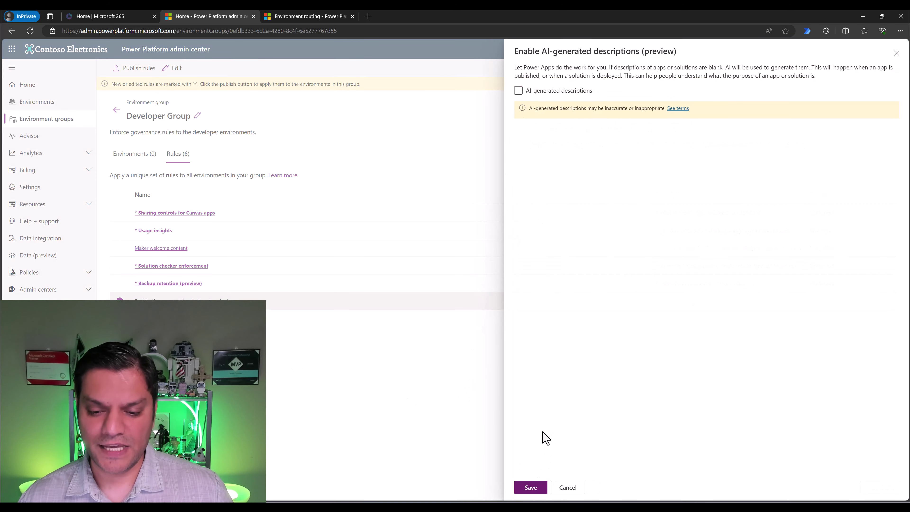
pyautogui.click(531, 487)
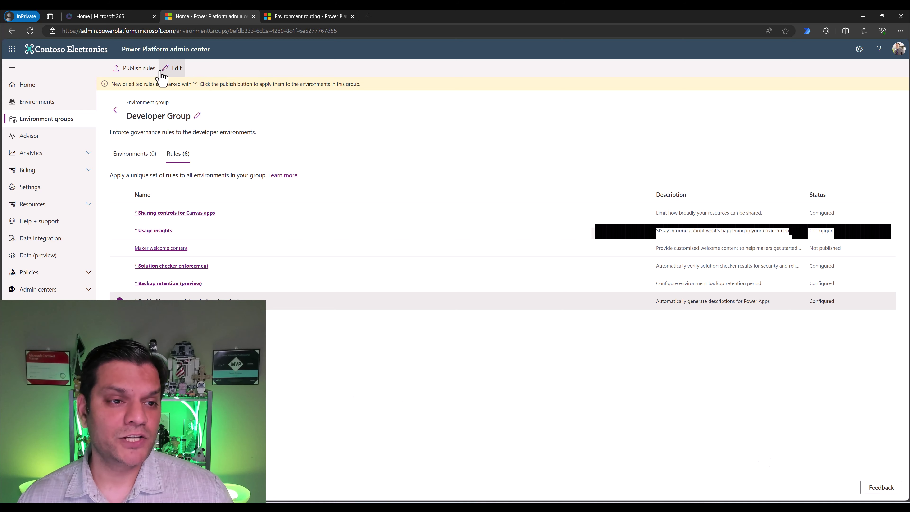
pyautogui.click(147, 70)
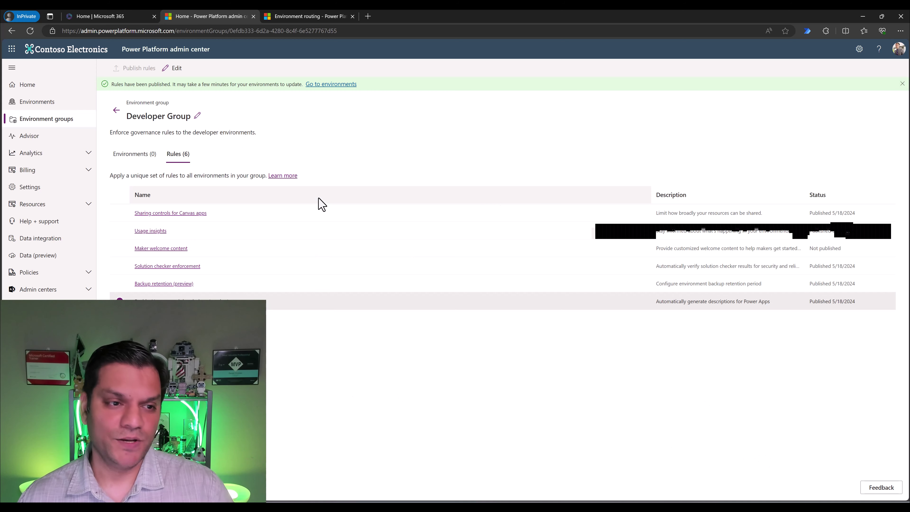
# Step: Try to save the tenant's Environment routing with personal developer environments turned on for all makers and assigned to Developer Group
pyautogui.click(284, 16)
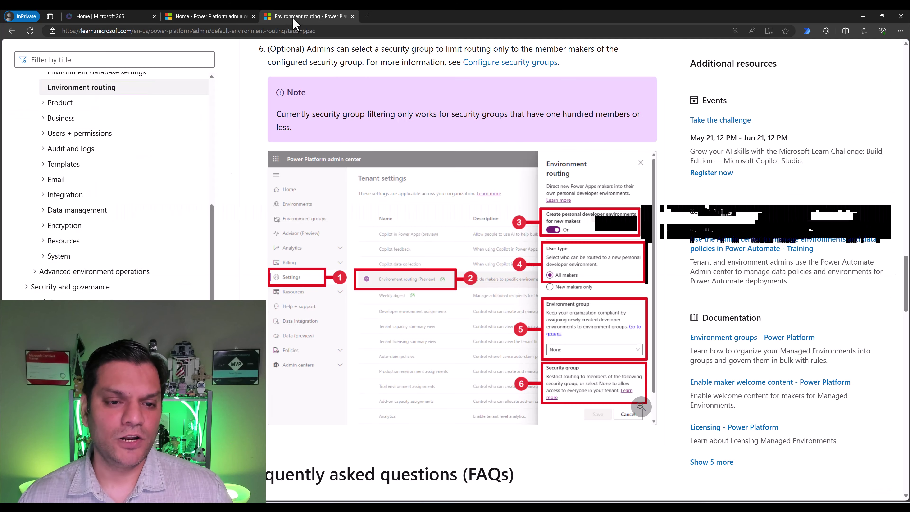
pyautogui.click(220, 16)
pyautogui.click(68, 188)
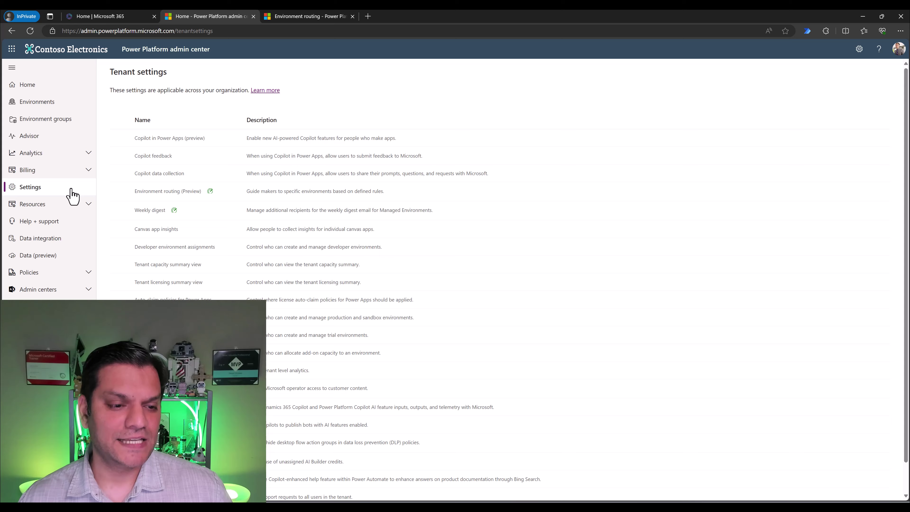
pyautogui.click(161, 196)
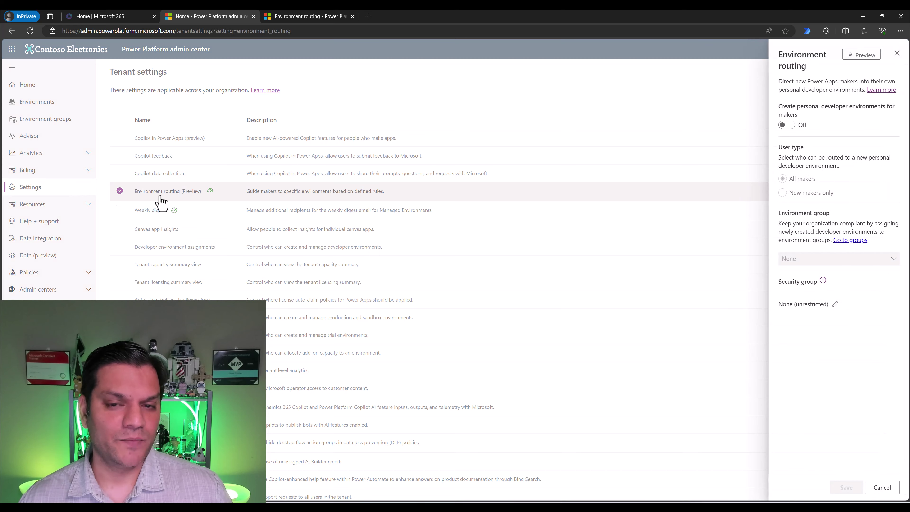
pyautogui.click(788, 126)
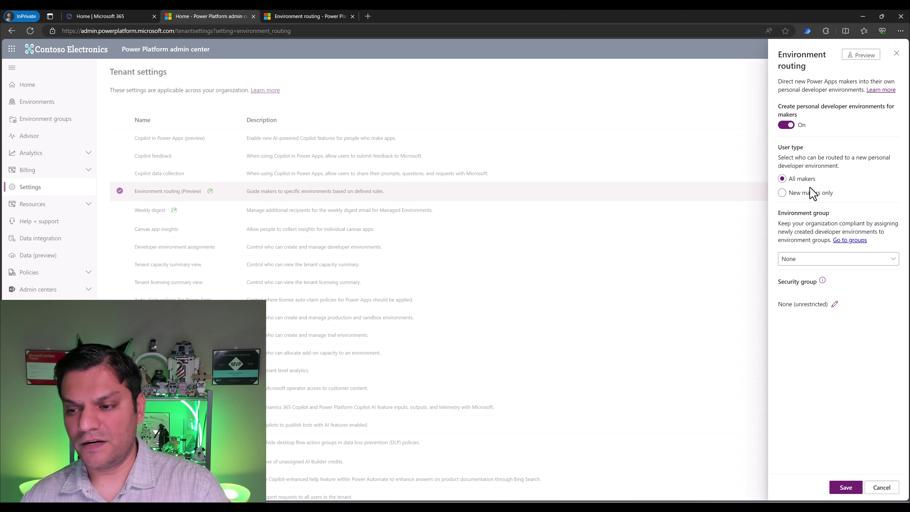
pyautogui.click(823, 260)
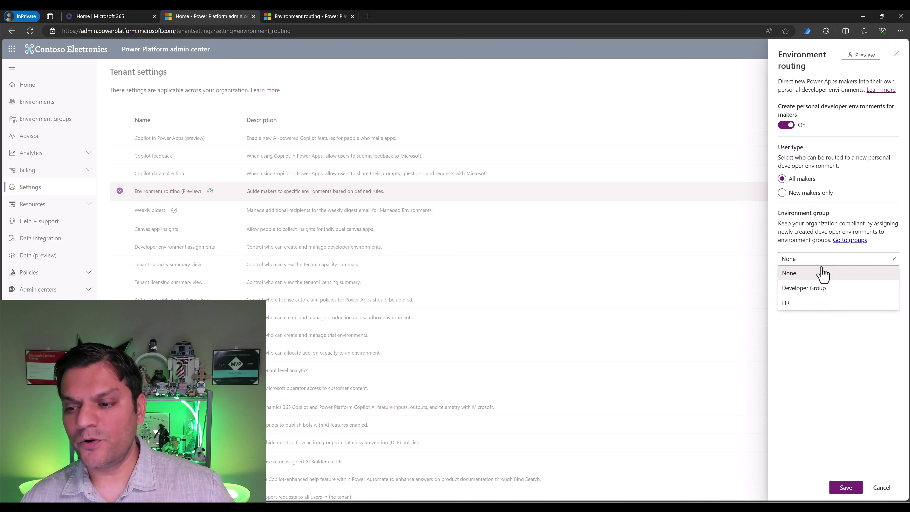
pyautogui.click(815, 290)
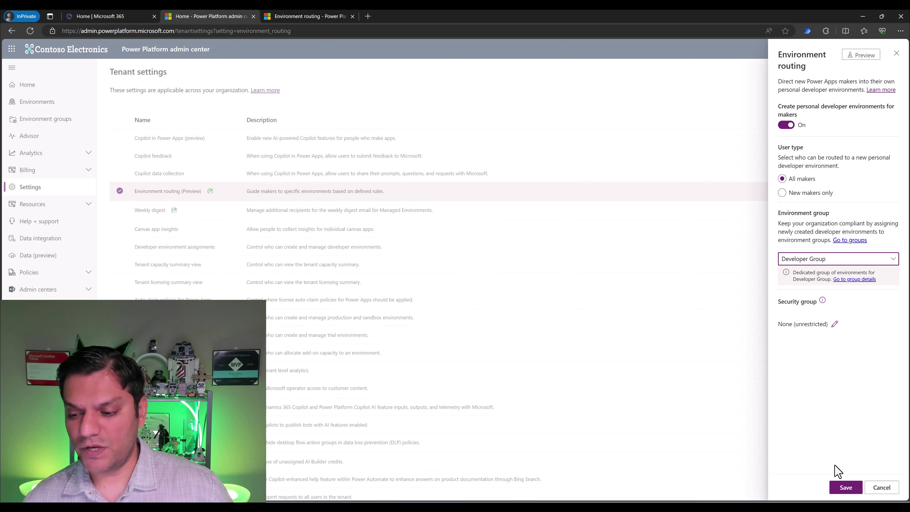
pyautogui.click(845, 489)
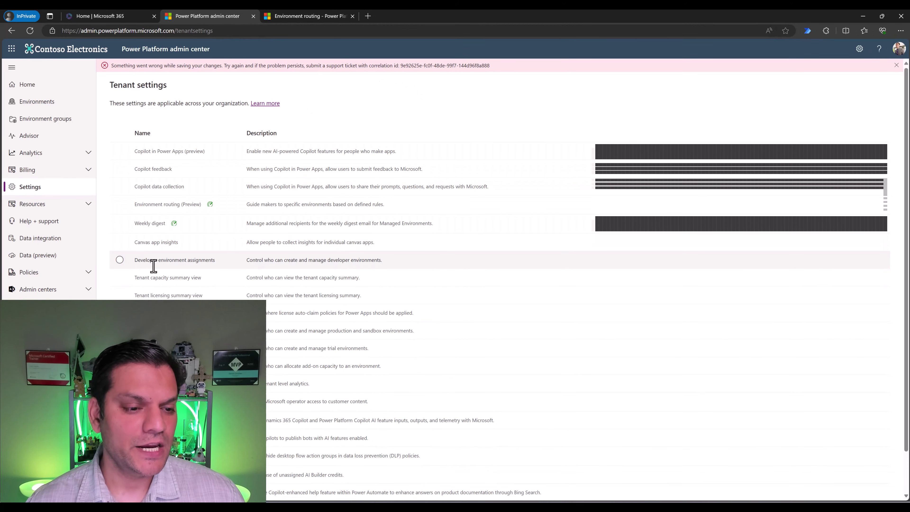
# Step: Set the tenant's Developer environment assignments so that Everyone can create and manage developer environments, and save the setting
pyautogui.click(171, 265)
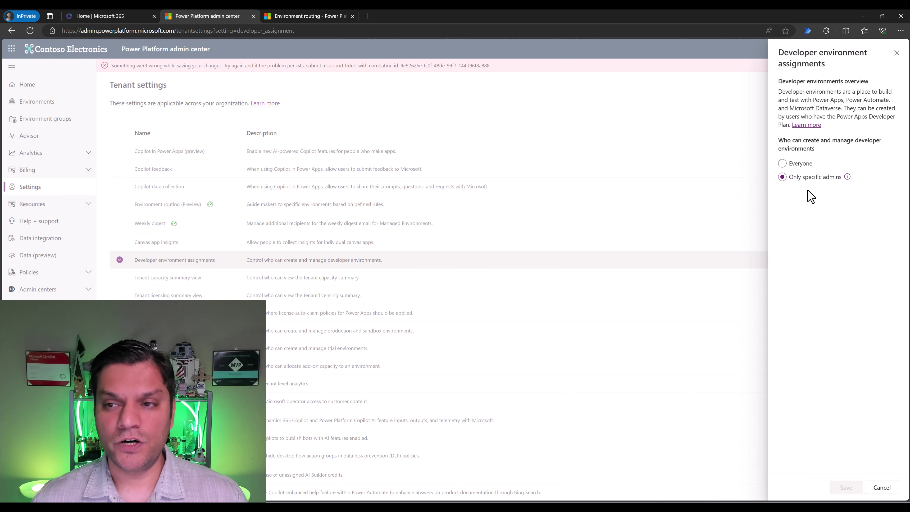
pyautogui.click(806, 164)
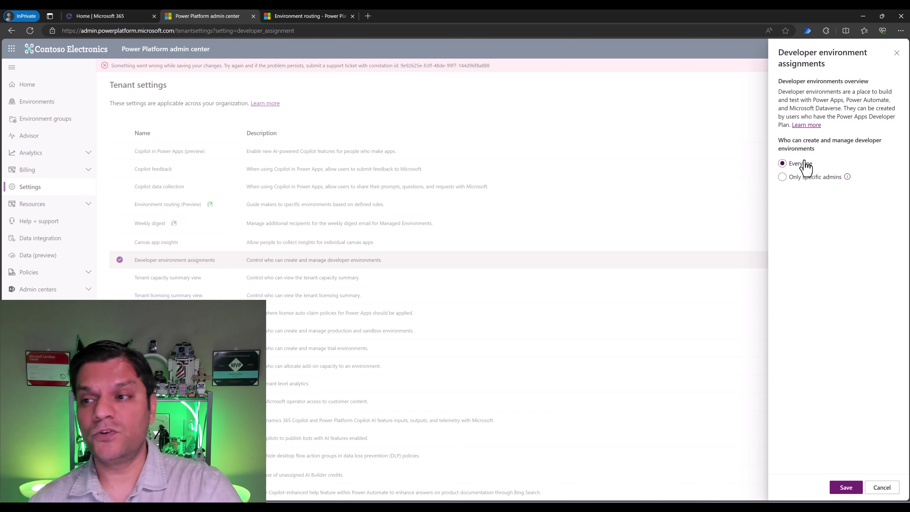
pyautogui.click(845, 488)
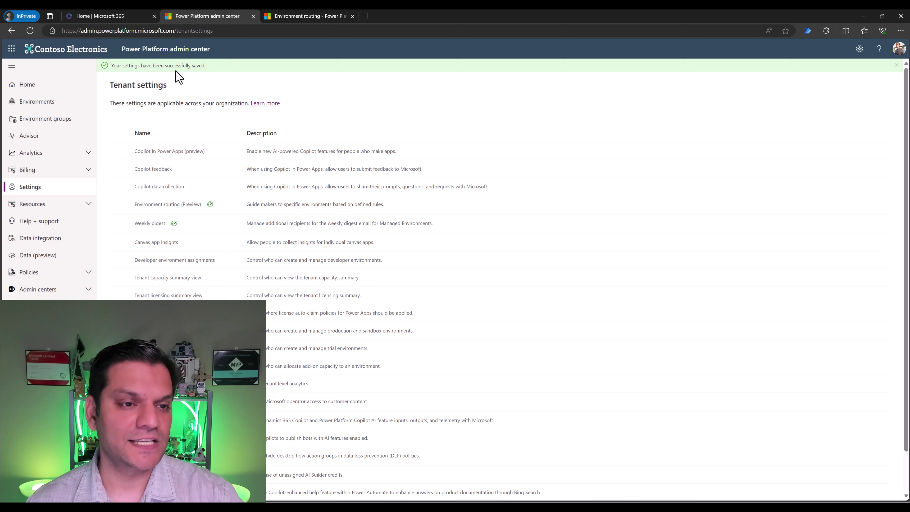
# Step: Turn on Environment routing's personal developer environments for all makers, assign them to Developer Group, and save
pyautogui.click(160, 206)
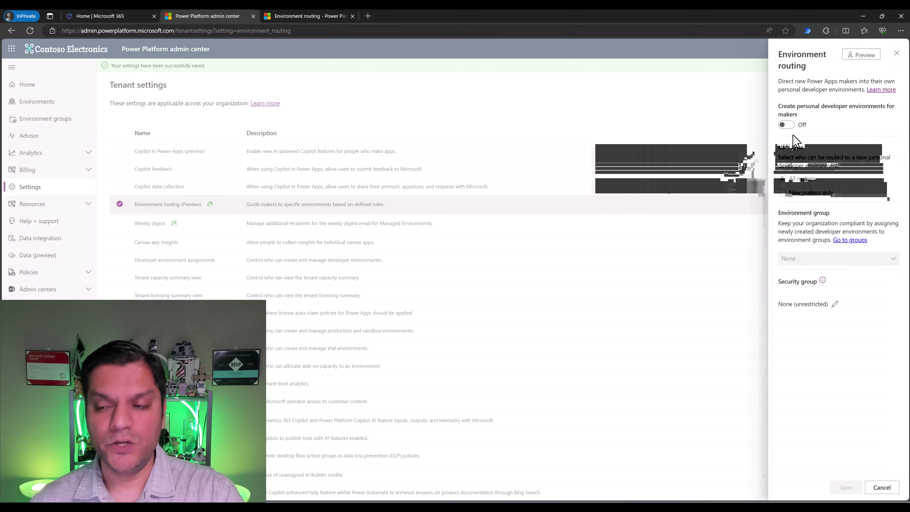
pyautogui.click(788, 125)
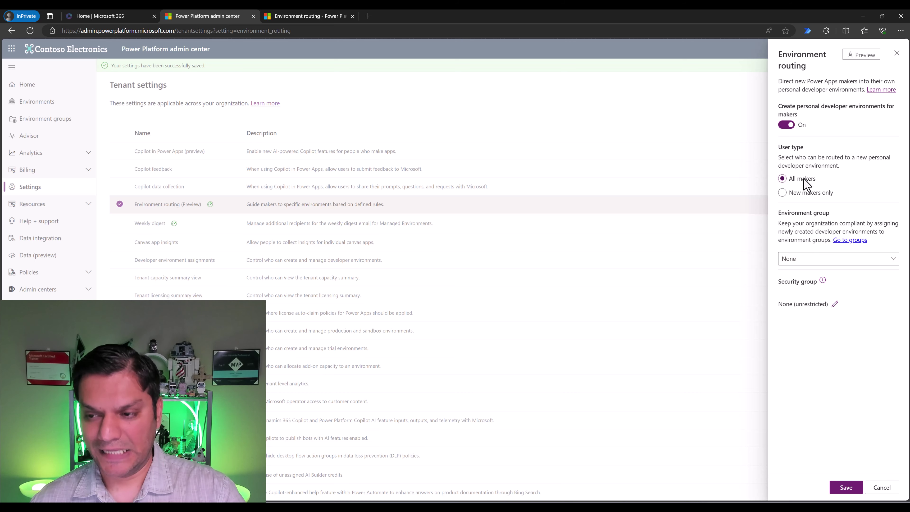
pyautogui.click(808, 262)
pyautogui.click(812, 289)
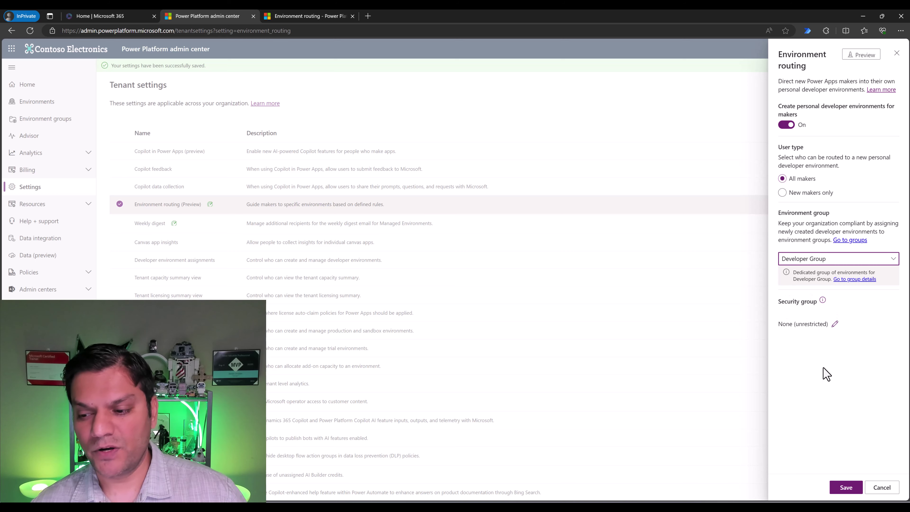
pyautogui.click(846, 488)
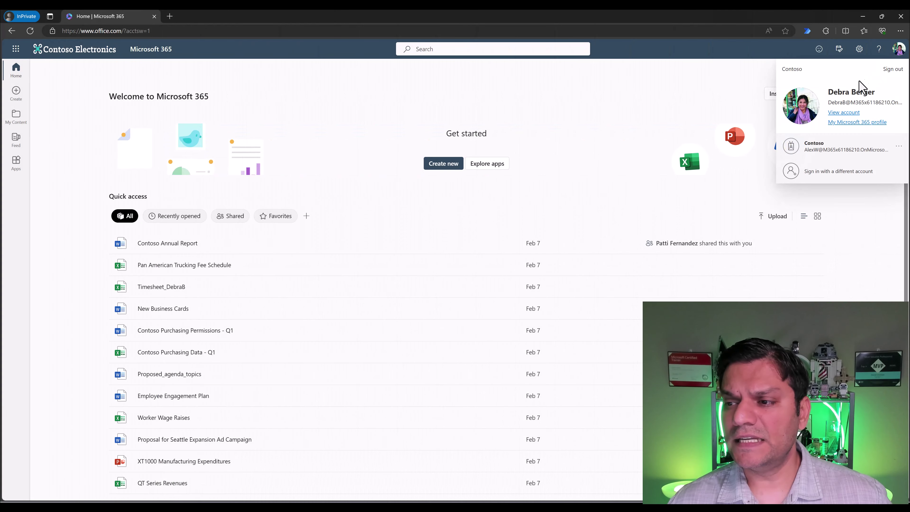
# Step: Close the account details in the first maker's Microsoft 365 session and show the full list of available apps
pyautogui.click(632, 107)
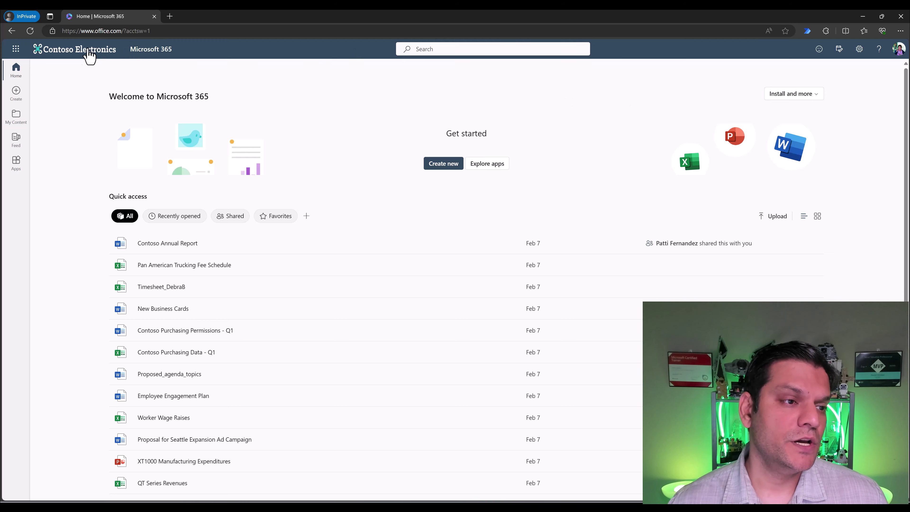
pyautogui.click(18, 50)
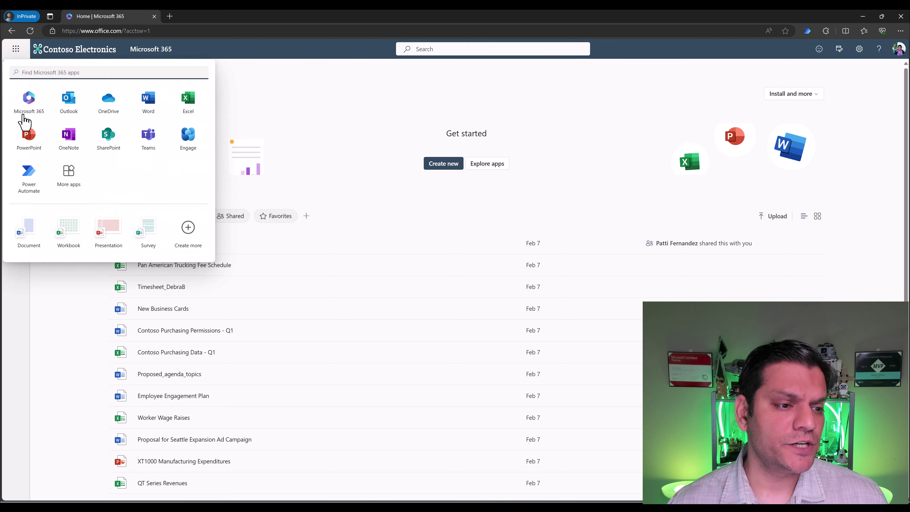
pyautogui.click(74, 170)
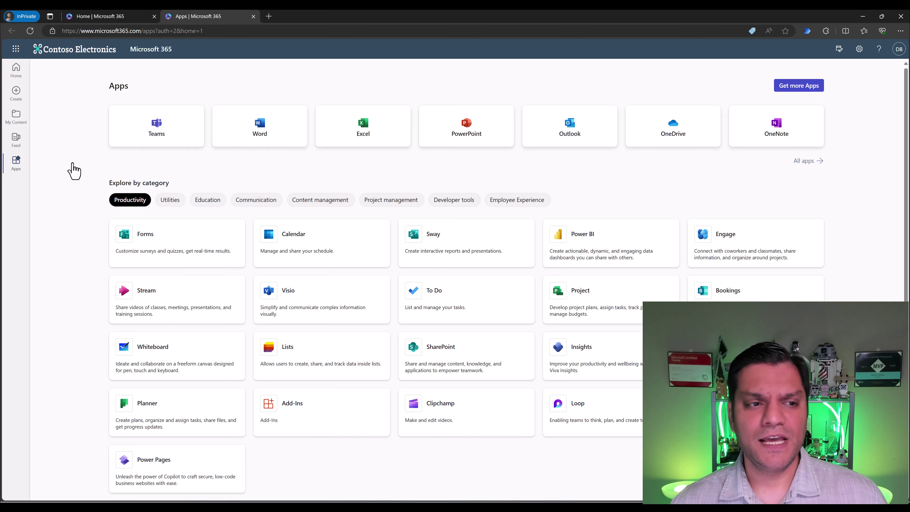
pyautogui.click(805, 161)
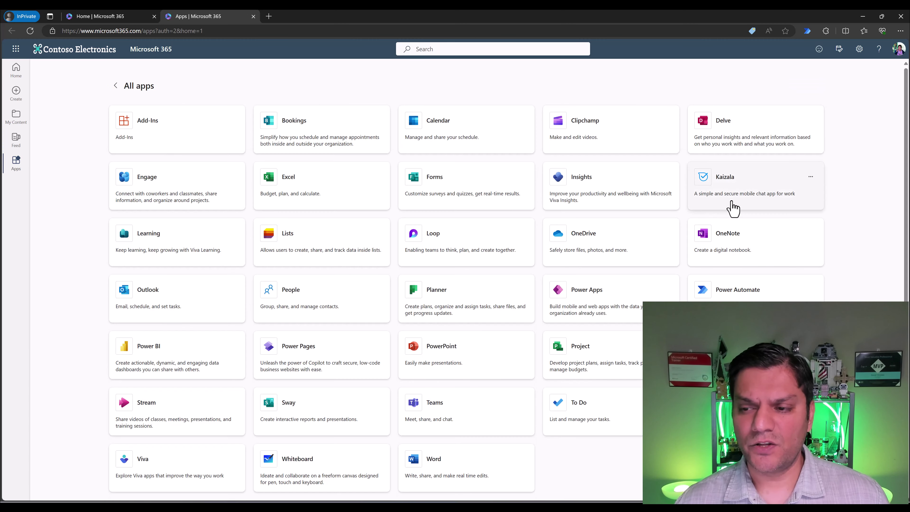
# Step: Launch Power Apps with the first maker's signed-in account and dismiss the contact information request
pyautogui.click(589, 305)
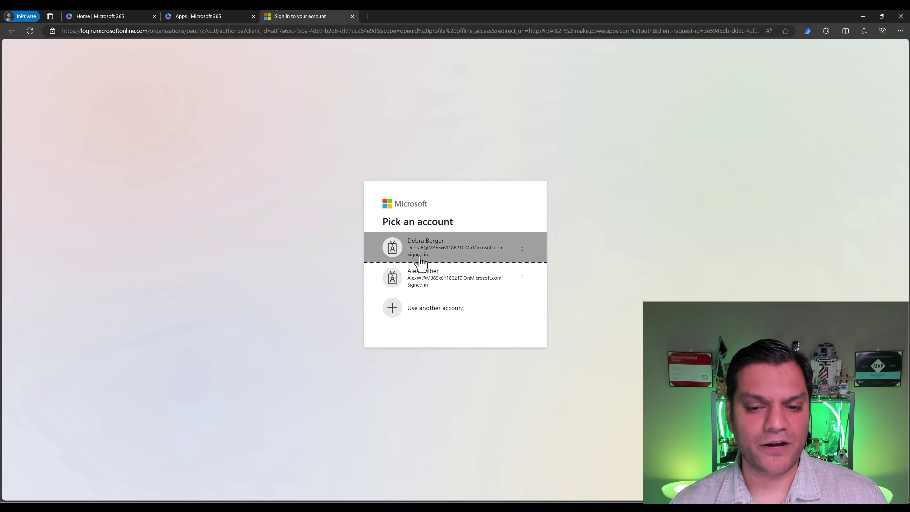
pyautogui.click(420, 256)
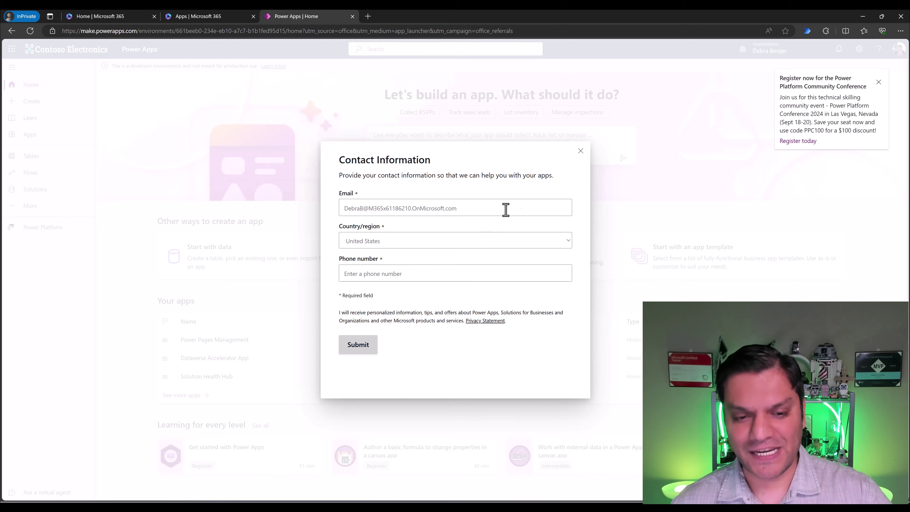
pyautogui.click(581, 151)
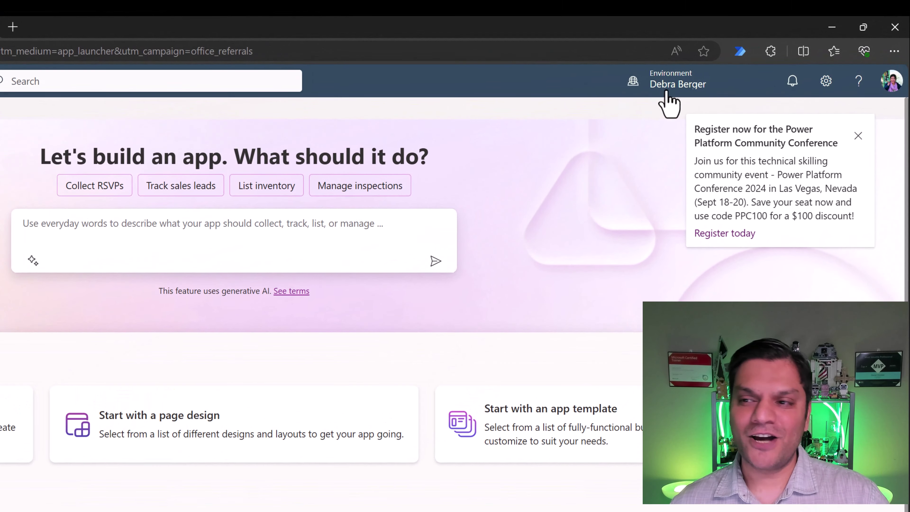
pyautogui.moveTo(665, 92)
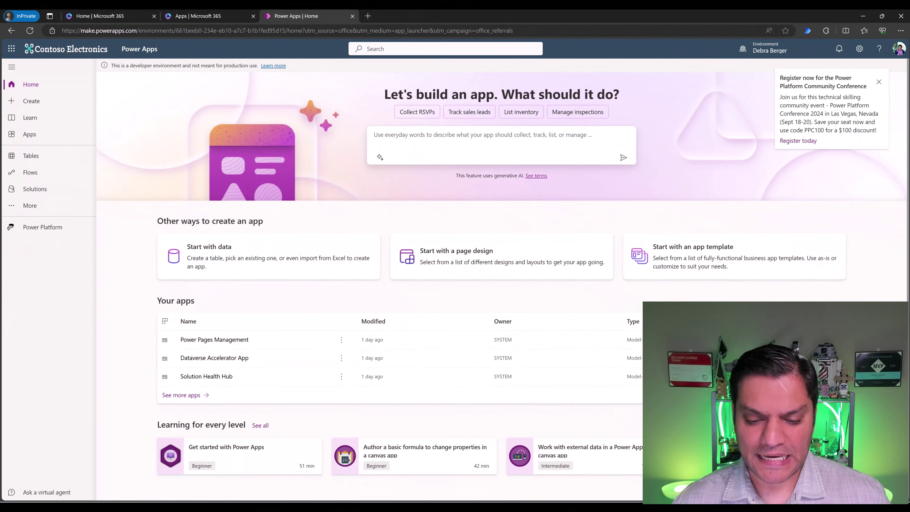
# Step: Switch to the administrator's browser session, load the Power Platform admin center at admin.powerplatform.microsoft.com, and view the list of environments
pyautogui.moveTo(474, 508)
pyautogui.click(417, 481)
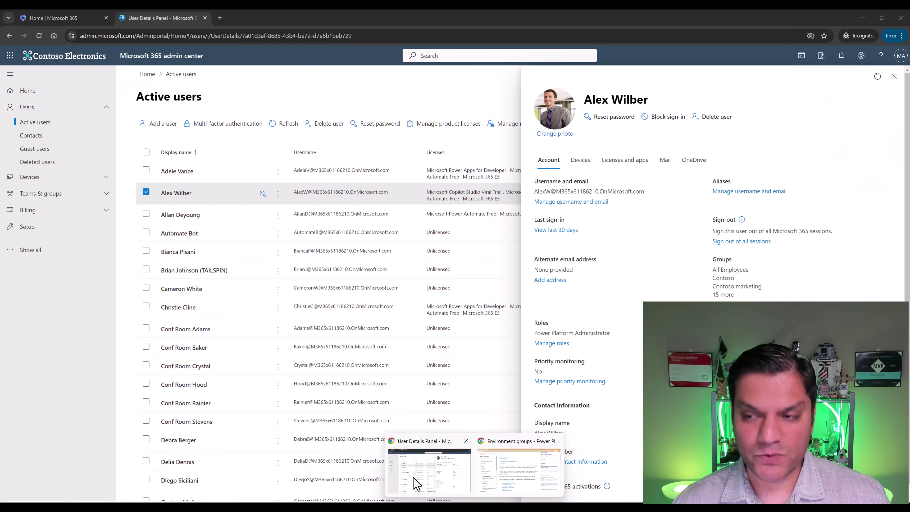
pyautogui.press('Escape')
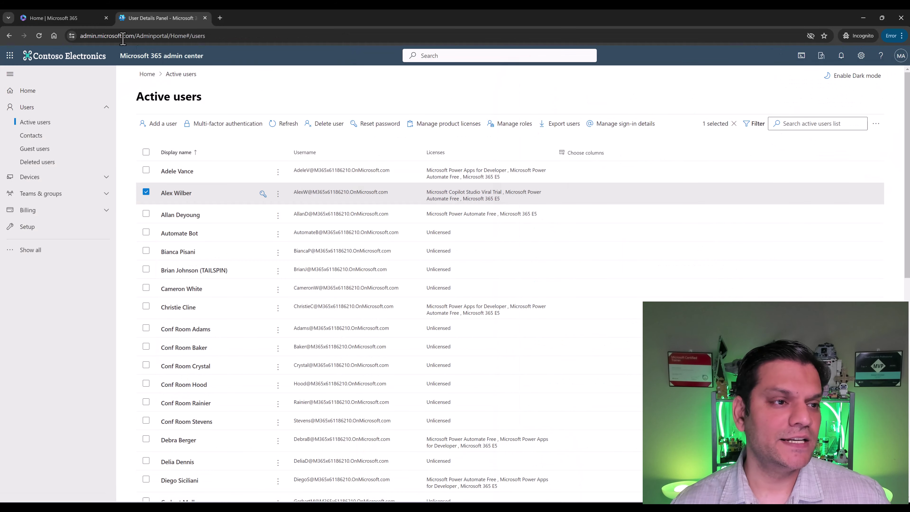
pyautogui.click(80, 16)
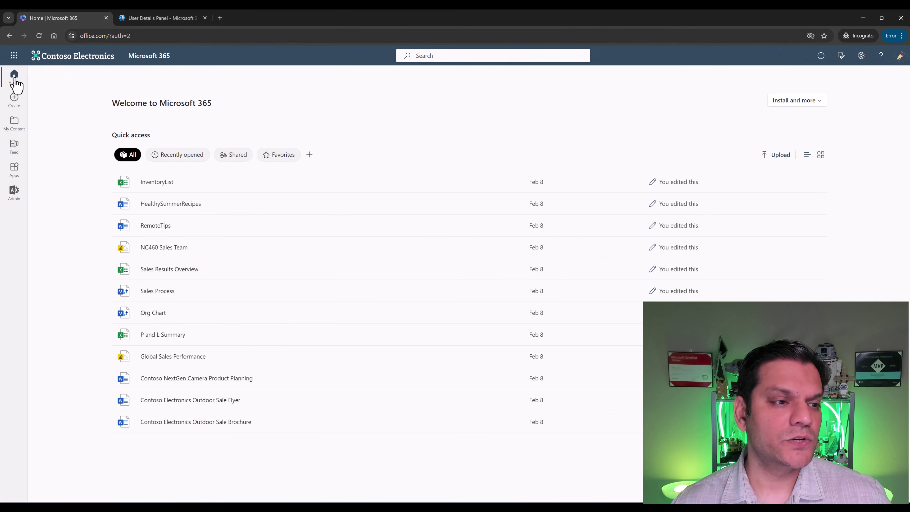
pyautogui.click(131, 37)
pyautogui.press('BackSpace')
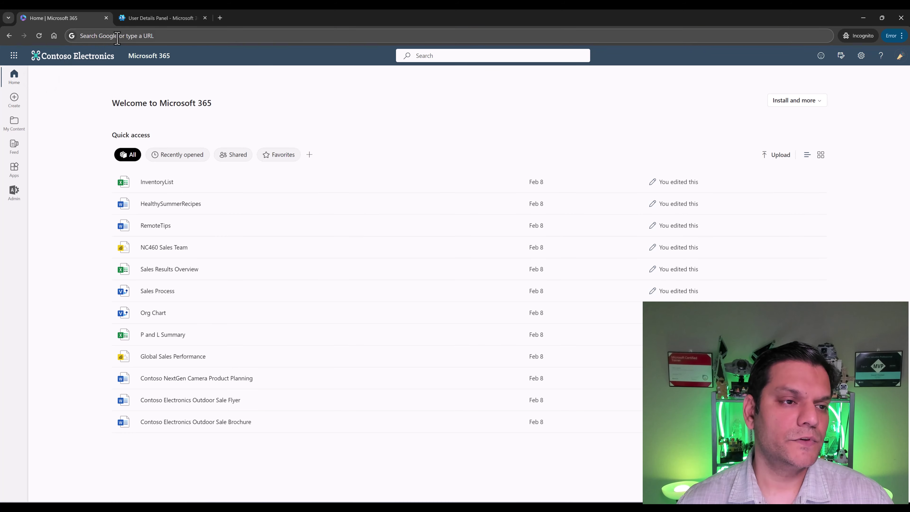
pyautogui.write('https://admin.powerplatform.com/')
pyautogui.press('Return')
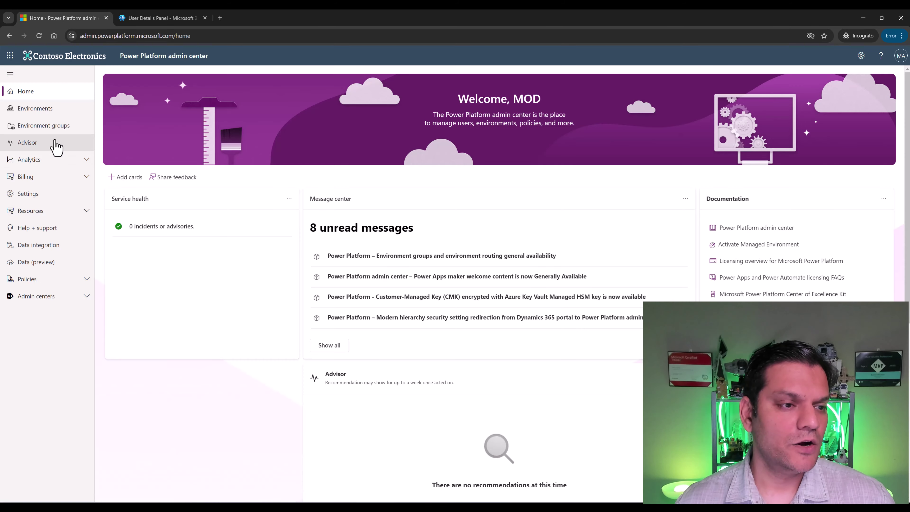
pyautogui.click(53, 111)
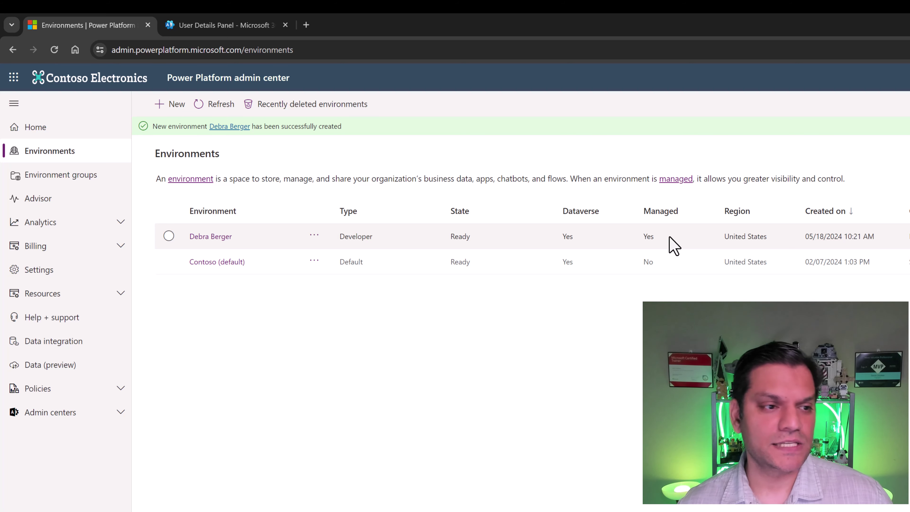
# Step: Review Developer Group's environments and rules in Environment groups, and open its Sharing controls for Canvas apps rule
pyautogui.click(64, 177)
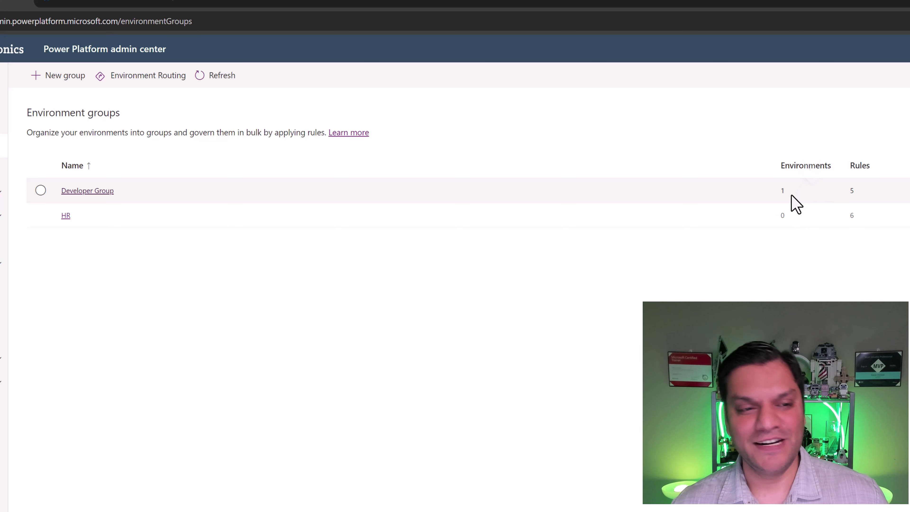
pyautogui.click(88, 191)
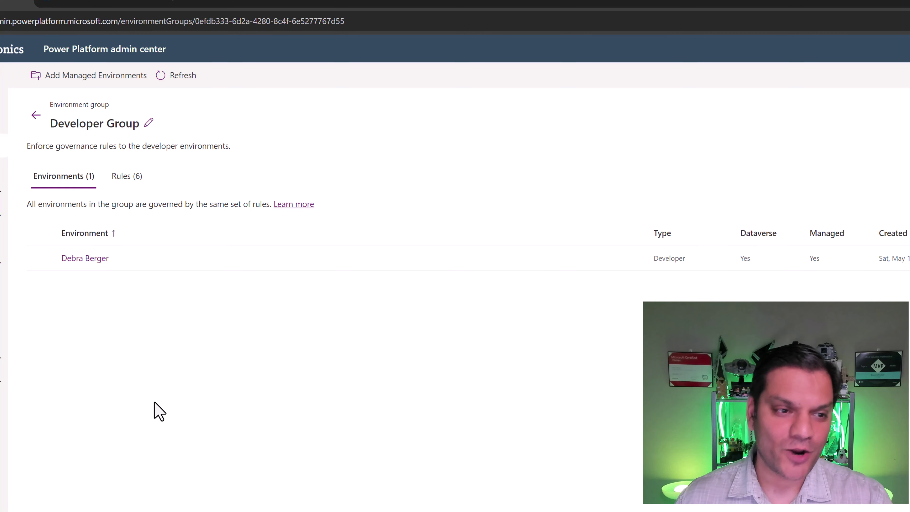
pyautogui.click(127, 176)
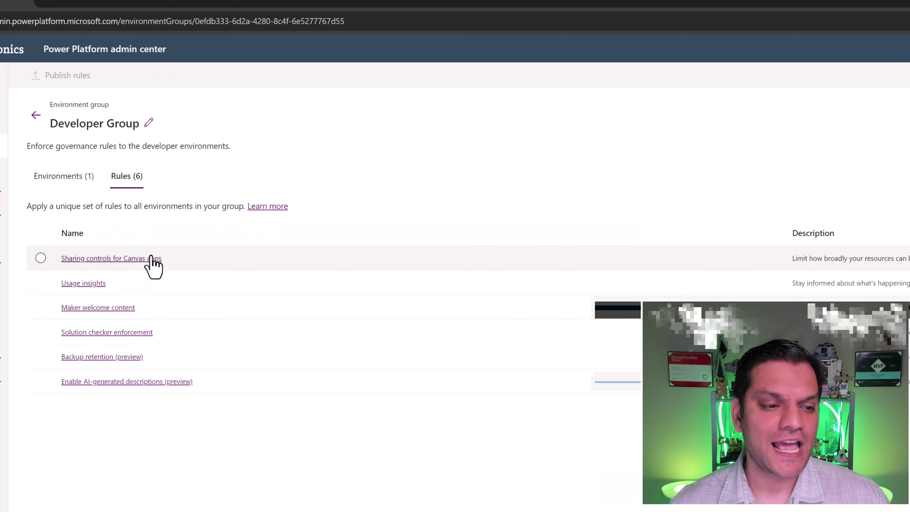
pyautogui.click(149, 261)
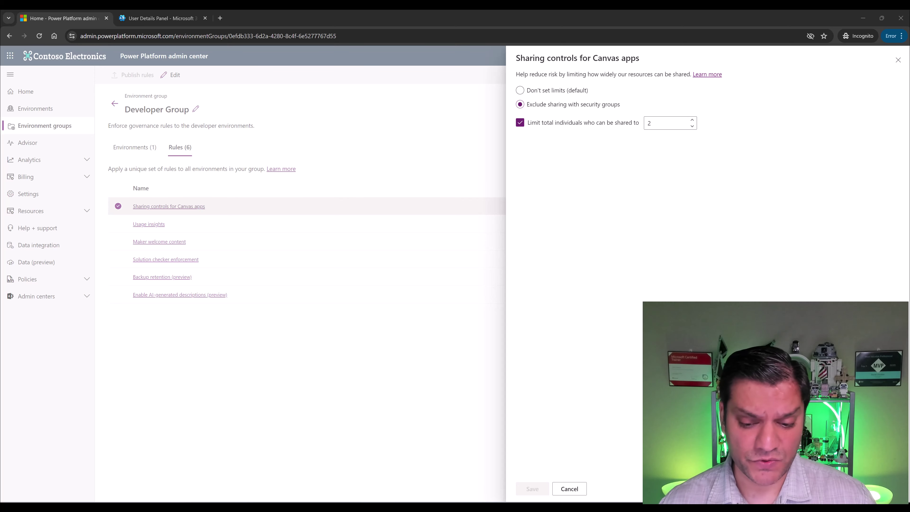
# Step: Switch to the second maker's Microsoft 365 session, check which account is signed in, and show the full list of apps
pyautogui.click(528, 476)
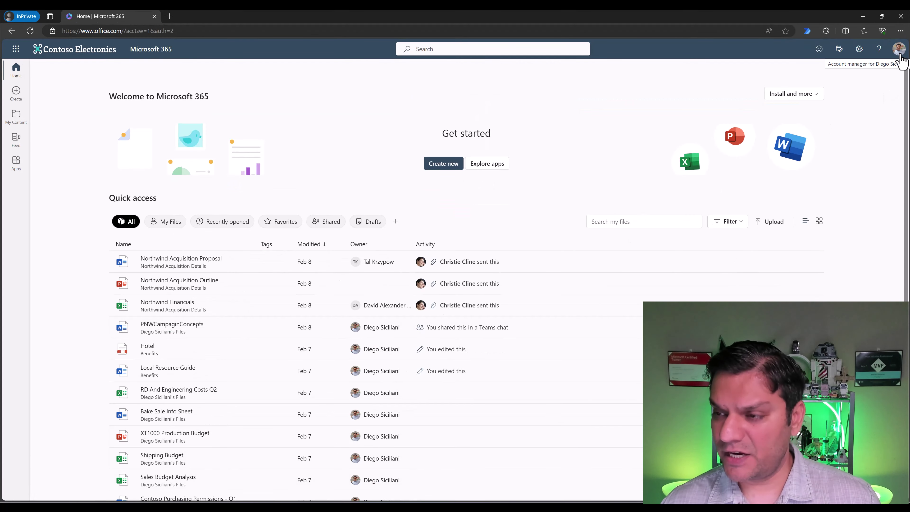
pyautogui.click(899, 49)
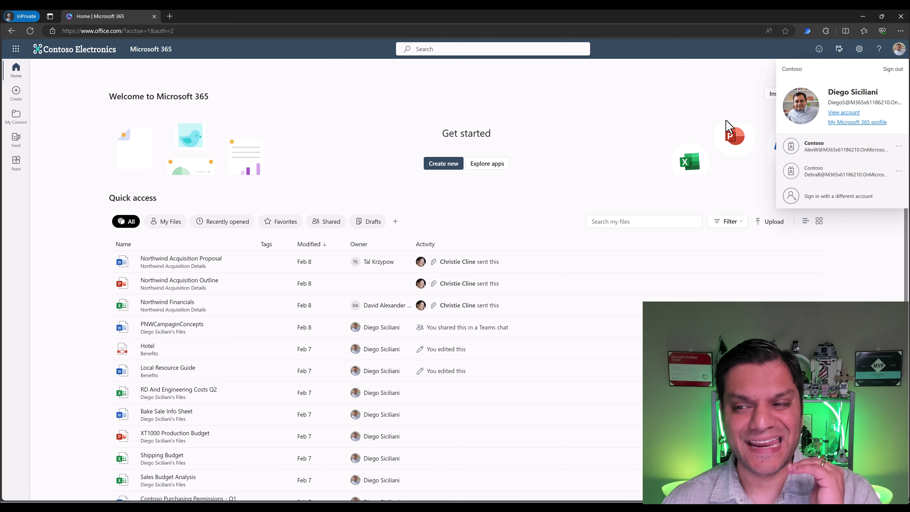
pyautogui.click(700, 104)
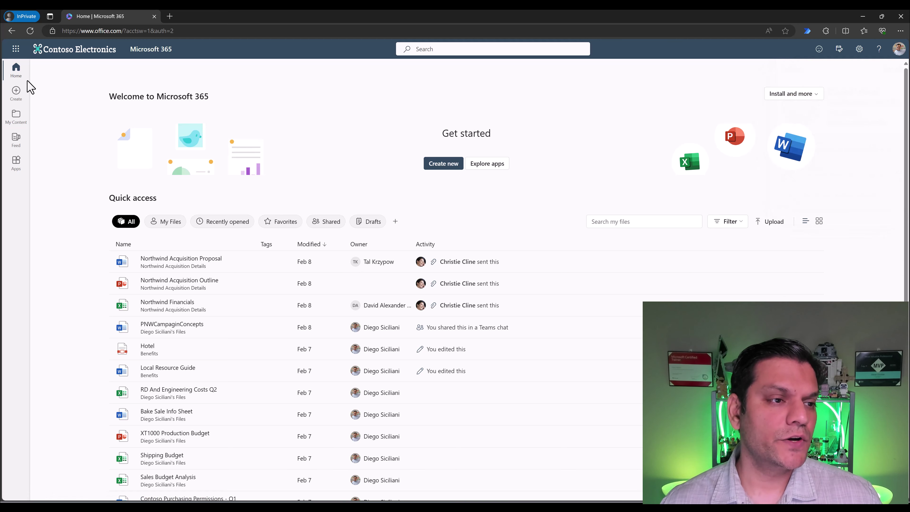
pyautogui.click(16, 50)
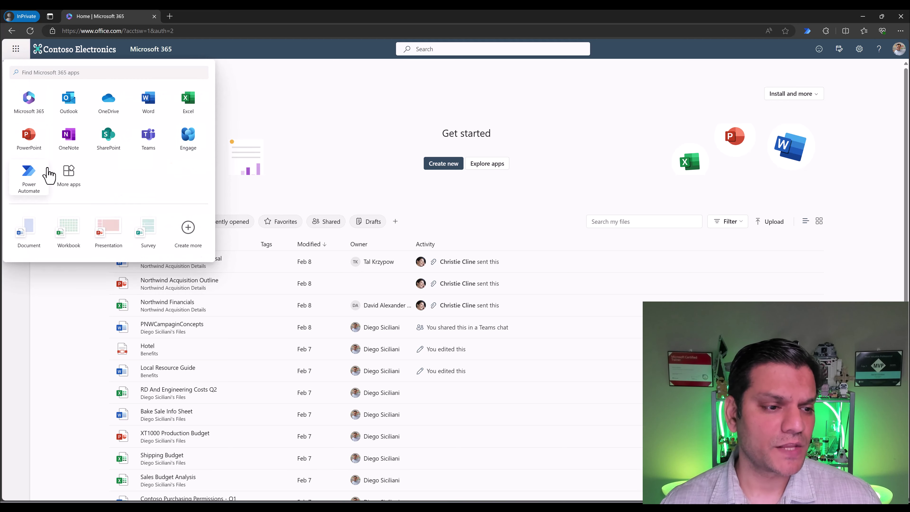
pyautogui.click(65, 179)
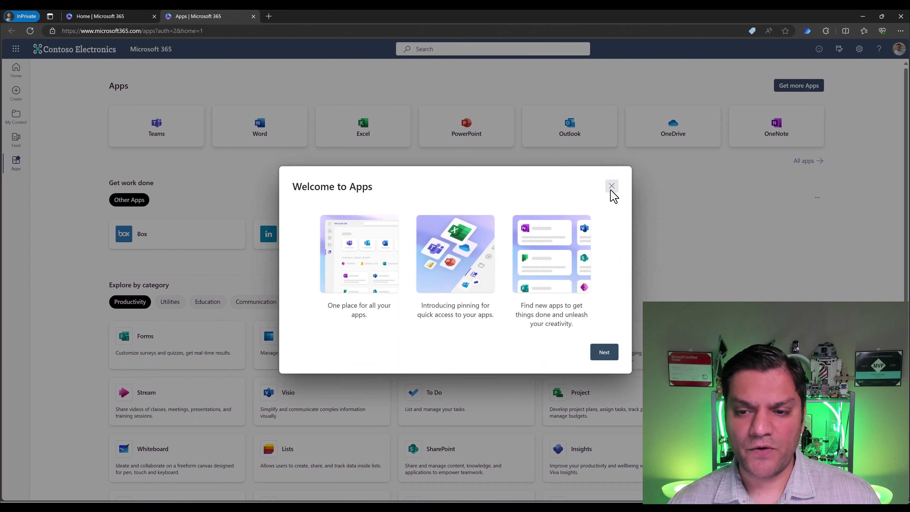
pyautogui.click(612, 187)
pyautogui.scroll(-2, 491, 472)
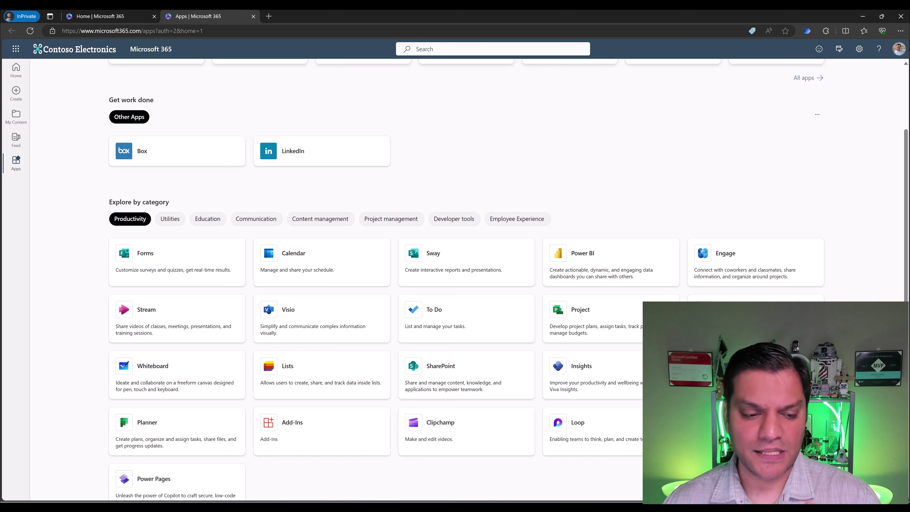
pyautogui.scroll(2, 828, 211)
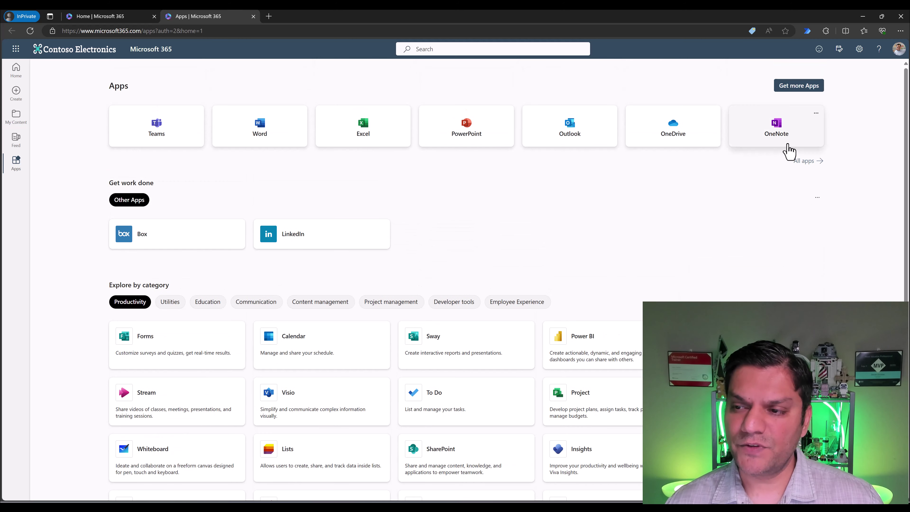
pyautogui.click(810, 167)
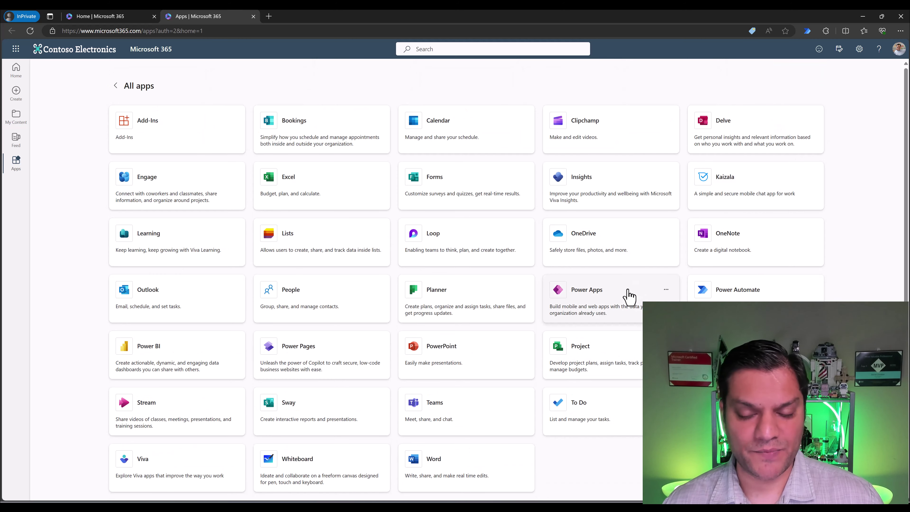
# Step: Launch Power Apps with the second maker's signed-in account and dismiss the contact information request
pyautogui.click(624, 299)
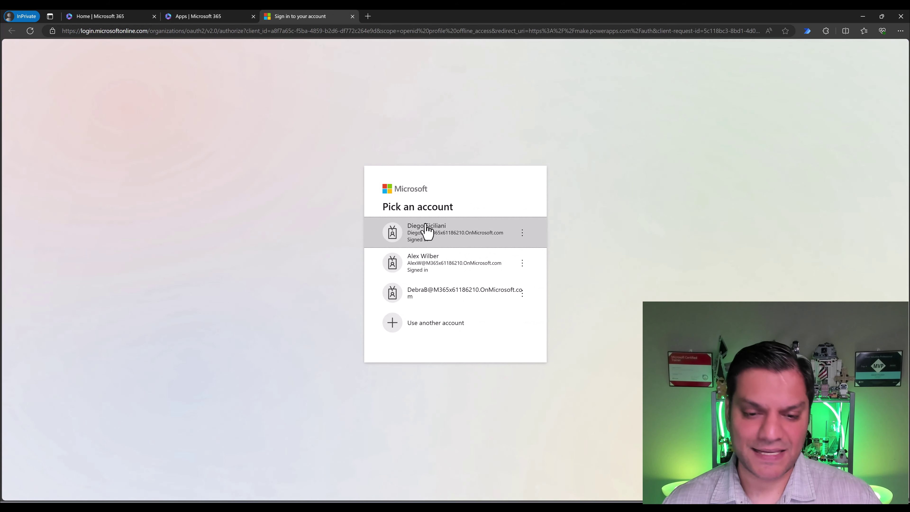
pyautogui.click(415, 235)
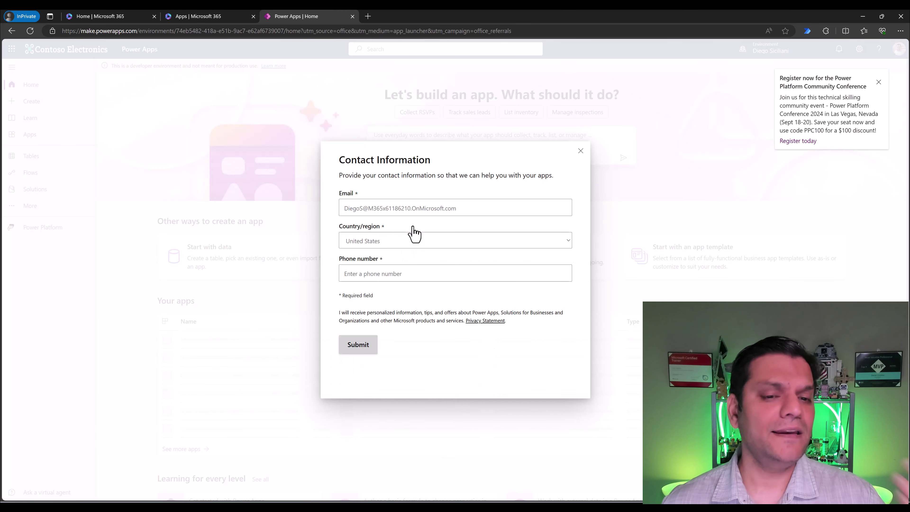
pyautogui.click(581, 150)
pyautogui.moveTo(770, 50)
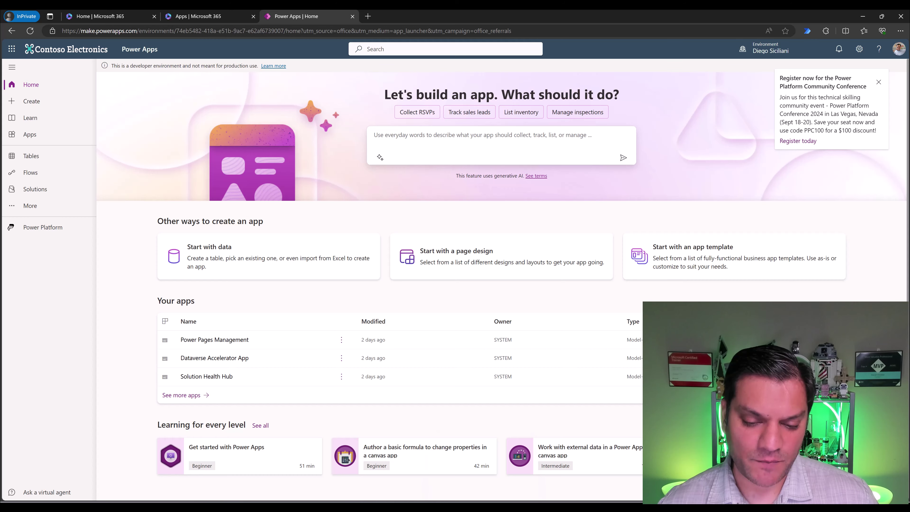
# Step: Return to the administrator's Power Platform admin center and check the environments list and the environments inside Developer Group
pyautogui.click(484, 475)
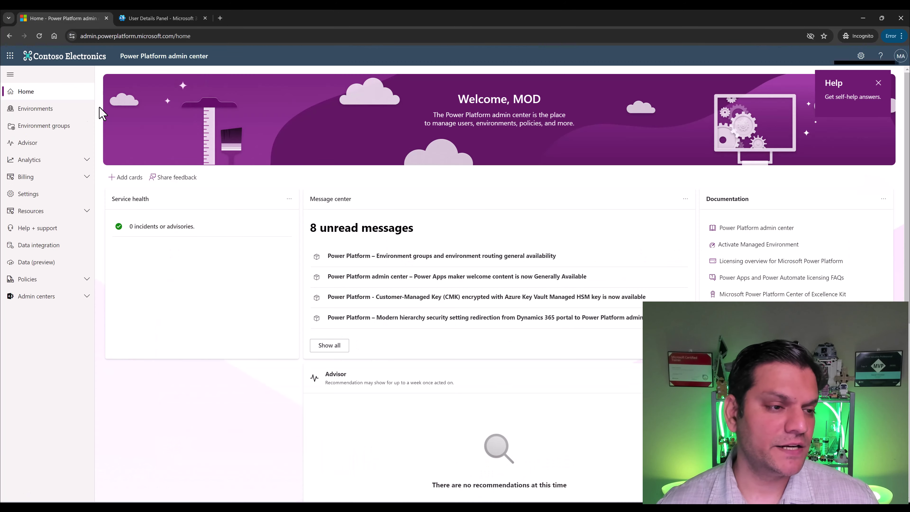
pyautogui.click(67, 114)
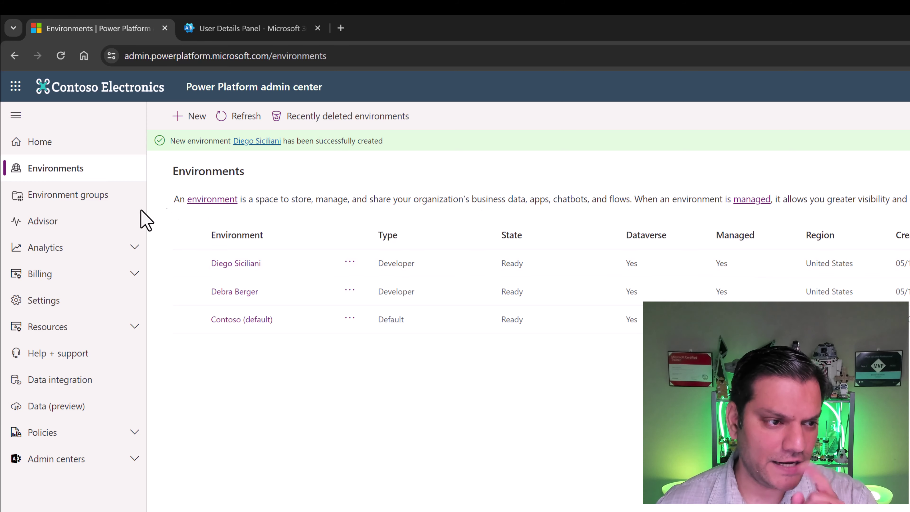
pyautogui.click(103, 200)
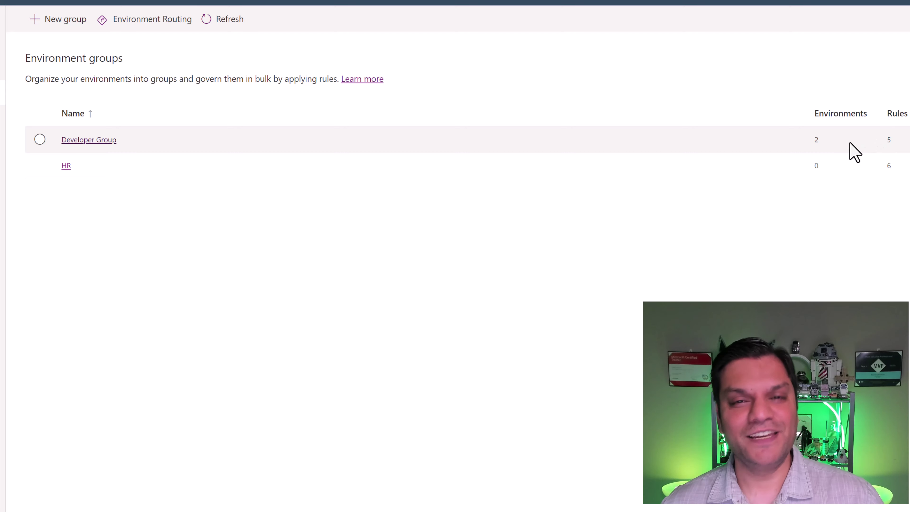
pyautogui.click(101, 141)
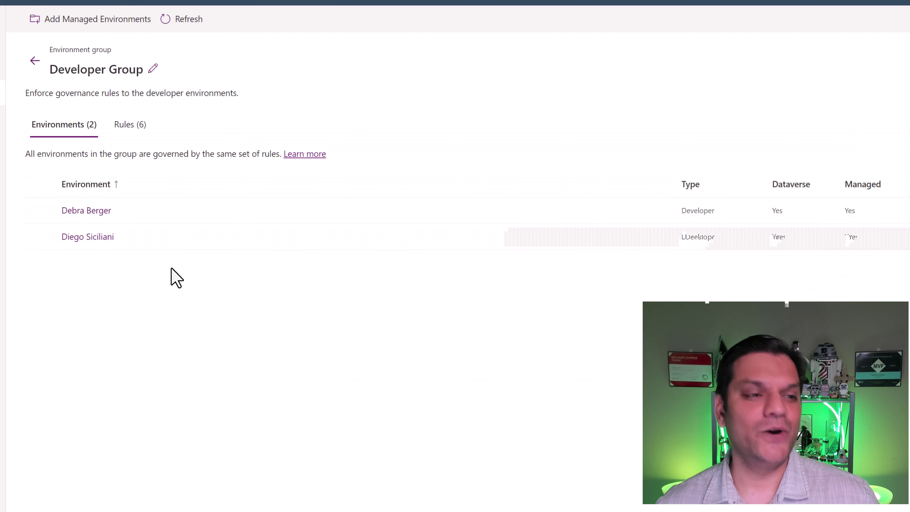